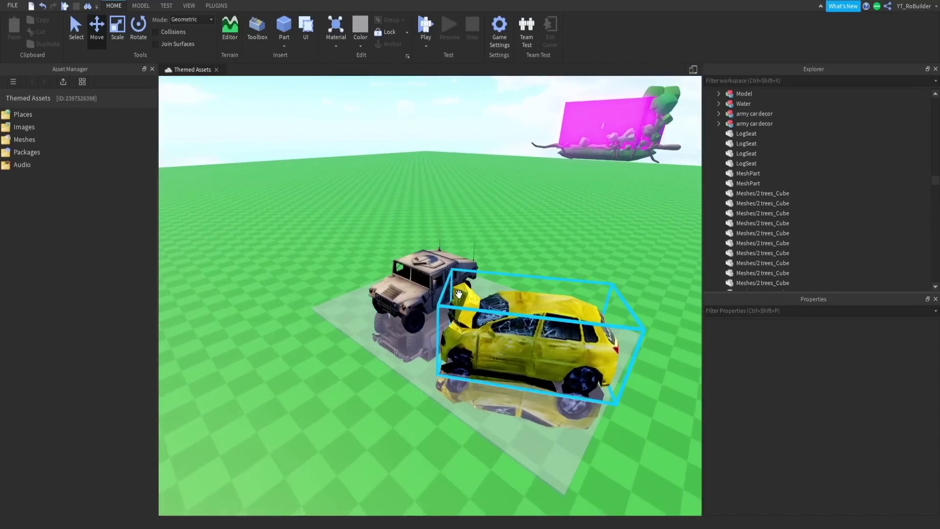
Duplicate the translucent platform under the two vehicles and move the copy beside the original.
{"action": "key", "text": "d"}
{"action": "key", "text": "w"}
{"action": "key", "text": "a"}
{"action": "key", "text": "a"}
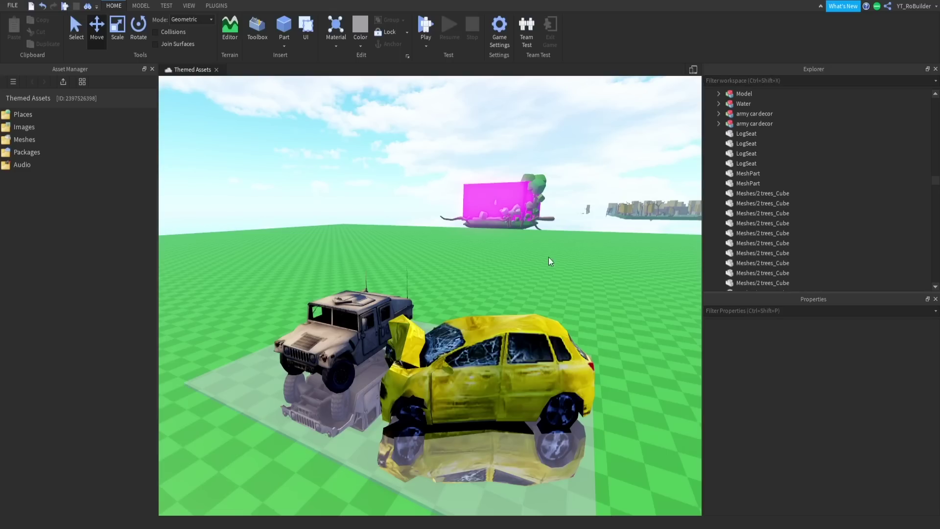
{"action": "scroll", "coordinate": [433, 394], "scroll_direction": "up", "scroll_amount": 3}
{"action": "left_click", "coordinate": [436, 397]}
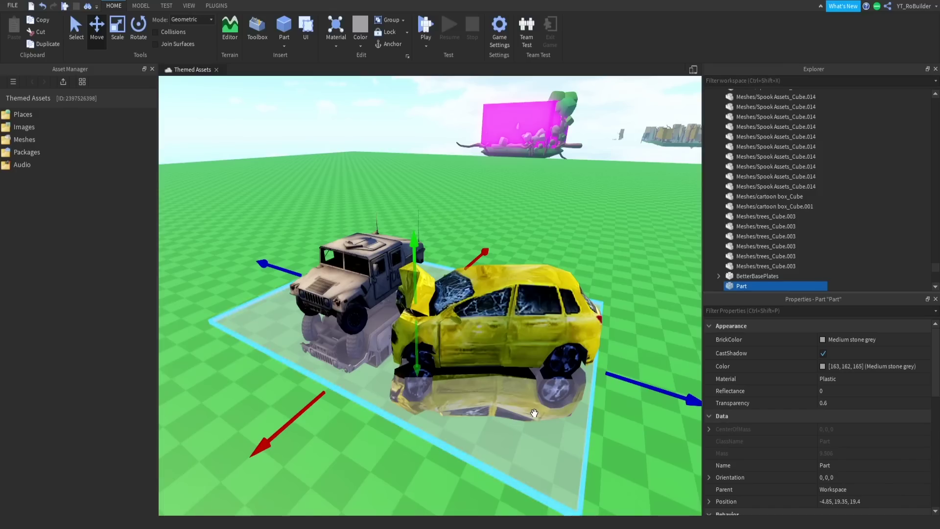
{"action": "scroll", "coordinate": [508, 417], "scroll_direction": "down", "scroll_amount": 4}
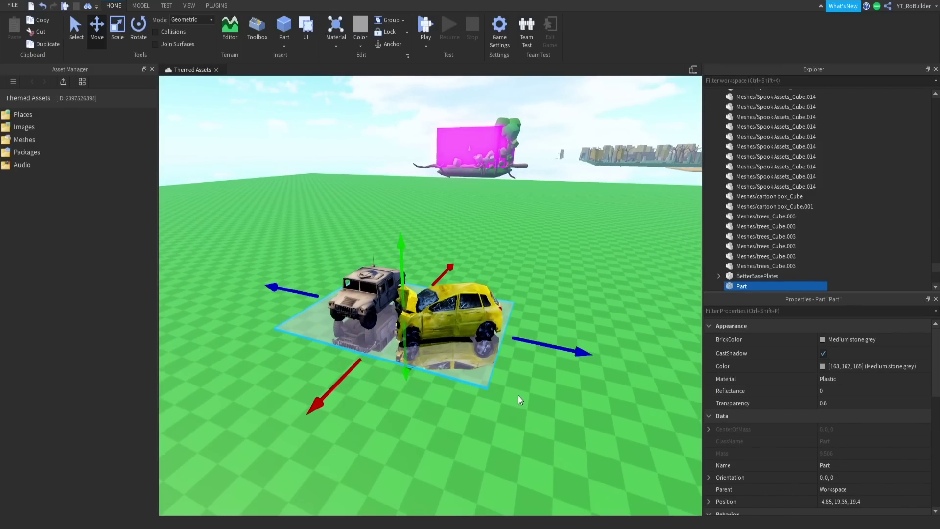
{"action": "key", "text": "ctrl+d"}
{"action": "key", "text": "a"}
{"action": "left_click_drag", "start_coordinate": [533, 342], "coordinate": [395, 305]}
Copy the nested rib bones model from the desert scene and paste it into the workspace.
{"action": "right_click_drag", "start_coordinate": [395, 304], "coordinate": [441, 287]}
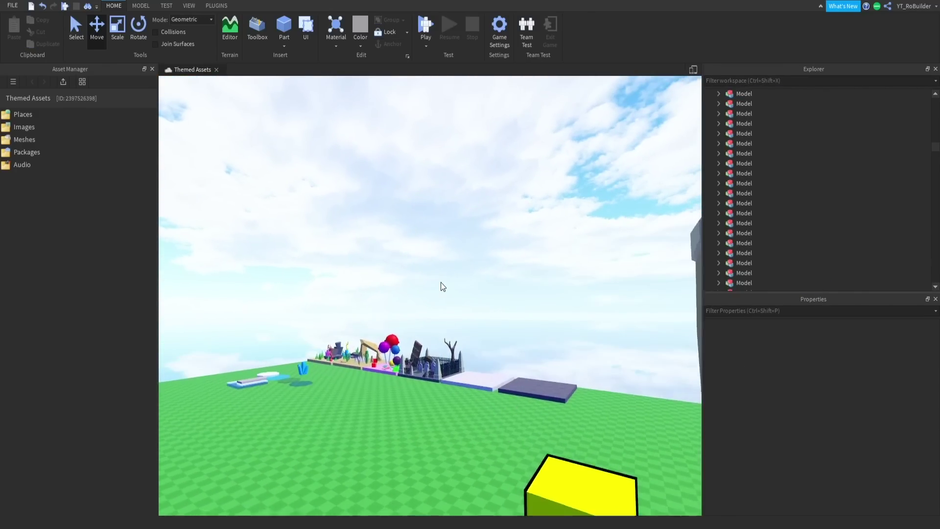
{"action": "key", "text": "w"}
{"action": "right_click_drag", "start_coordinate": [440, 282], "coordinate": [441, 282]}
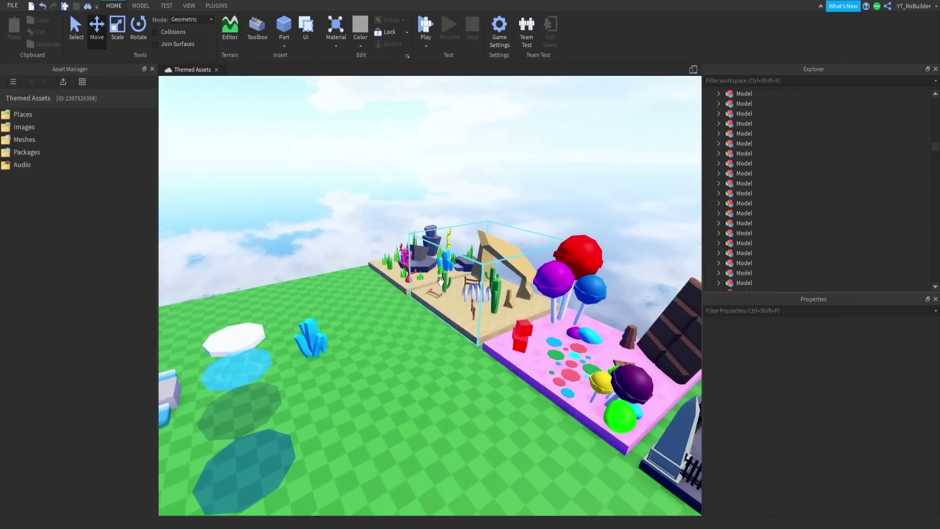
{"action": "key", "text": "w"}
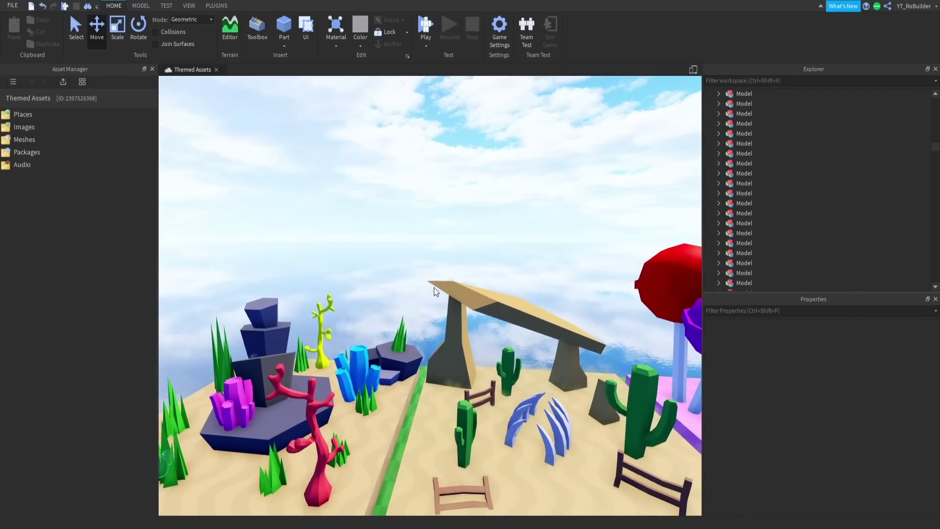
{"action": "scroll", "coordinate": [433, 290], "scroll_direction": "down", "scroll_amount": 3}
{"action": "scroll", "coordinate": [467, 373], "scroll_direction": "up", "scroll_amount": 4}
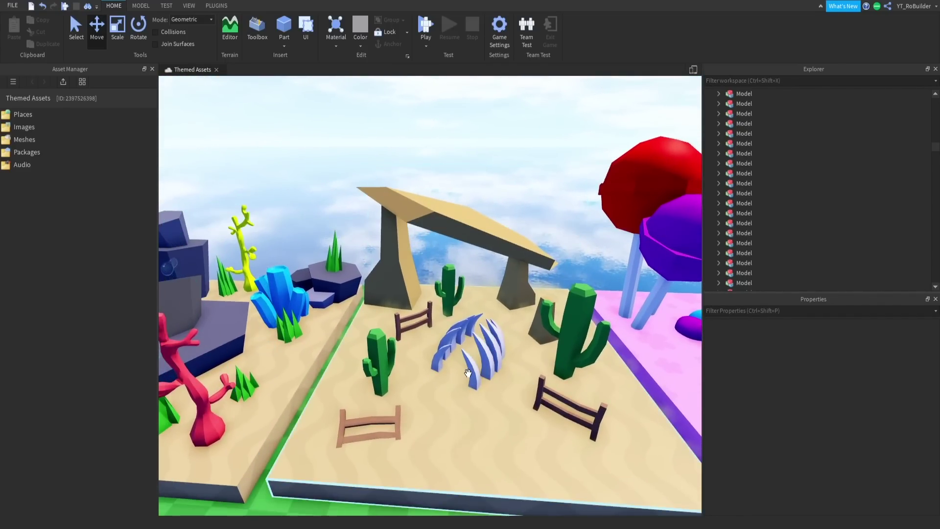
{"action": "left_click", "coordinate": [778, 141]}
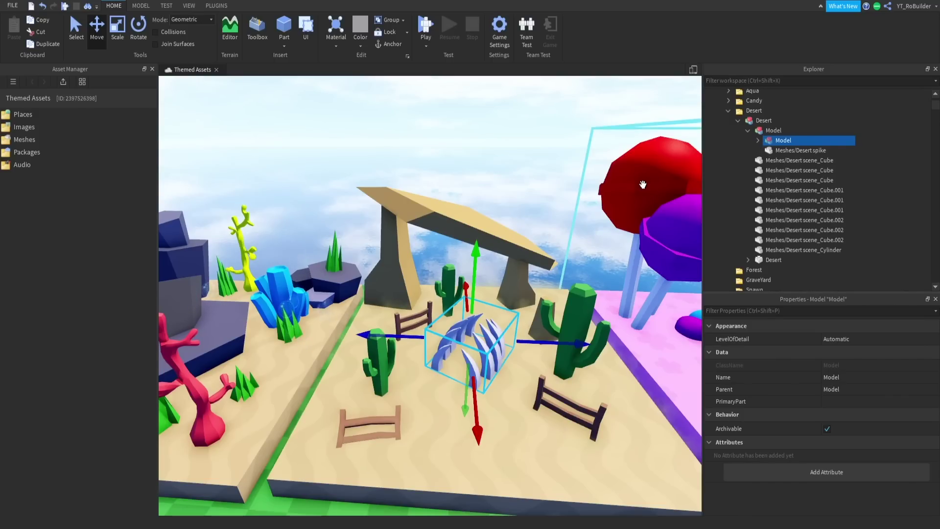
{"action": "key", "text": "ctrl+c"}
{"action": "key", "text": "ctrl+v"}
Move the pasted rib bones across the baseplate onto the duplicated translucent platform near the vehicles.
{"action": "key", "text": "s"}
{"action": "left_click_drag", "start_coordinate": [477, 338], "coordinate": [563, 354]}
{"action": "right_click_drag", "start_coordinate": [563, 354], "coordinate": [562, 353]}
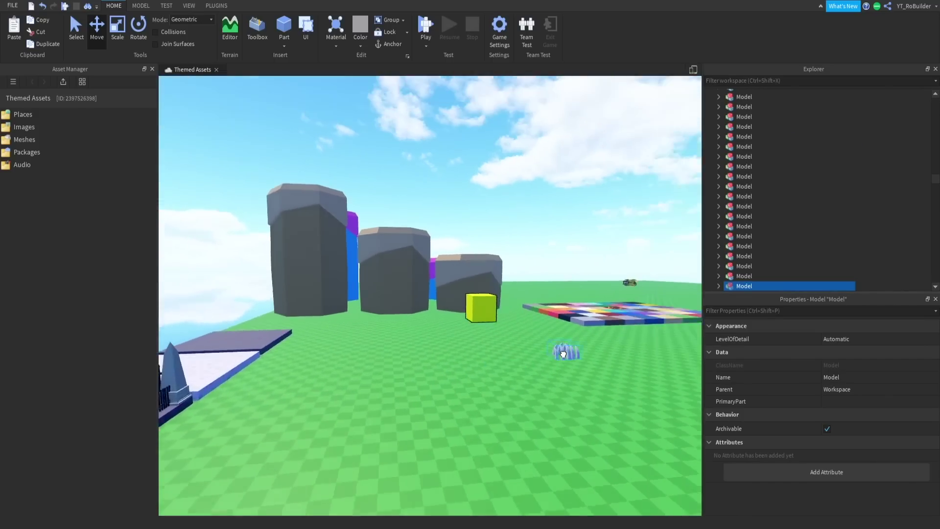
{"action": "left_click_drag", "start_coordinate": [563, 354], "coordinate": [563, 353]}
{"action": "right_click_drag", "start_coordinate": [563, 354], "coordinate": [527, 359]}
{"action": "key", "text": "w"}
{"action": "left_click_drag", "start_coordinate": [399, 415], "coordinate": [373, 420]}
{"action": "right_click_drag", "start_coordinate": [399, 416], "coordinate": [374, 419]}
{"action": "key", "text": "w"}
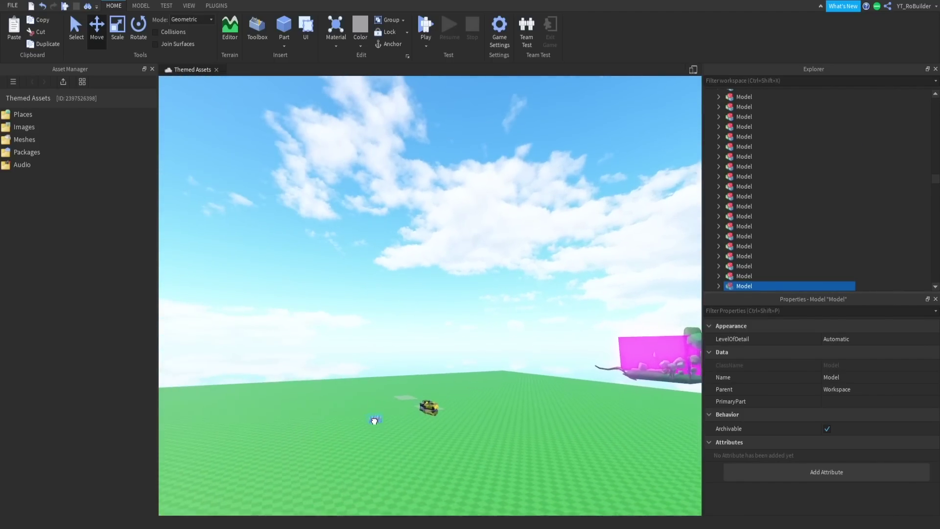
{"action": "left_click_drag", "start_coordinate": [373, 419], "coordinate": [401, 410]}
{"action": "right_click_drag", "start_coordinate": [392, 407], "coordinate": [421, 416]}
{"action": "left_click_drag", "start_coordinate": [401, 409], "coordinate": [447, 424]}
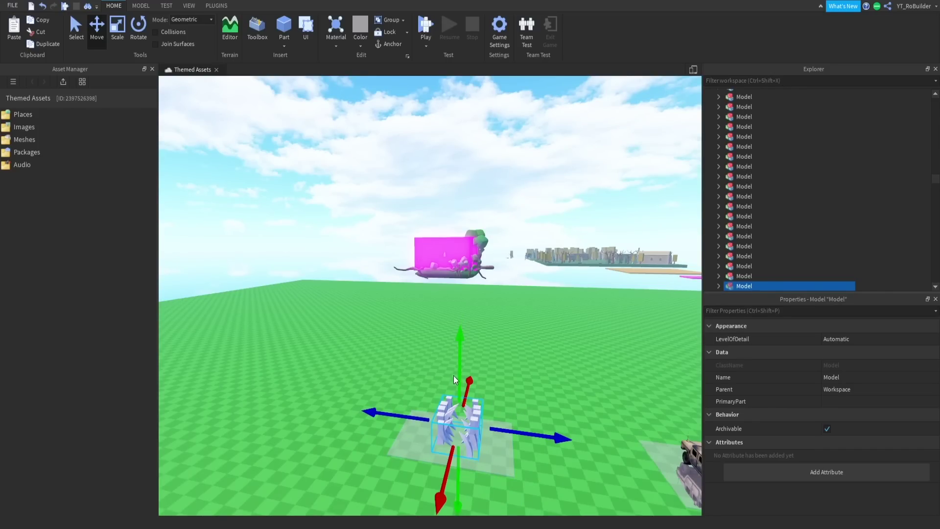
Lower the inverted rib bones beneath the translucent platform as a mirror image of the upright ones.
{"action": "left_click_drag", "start_coordinate": [454, 375], "coordinate": [456, 397]}
{"action": "key", "text": "f"}
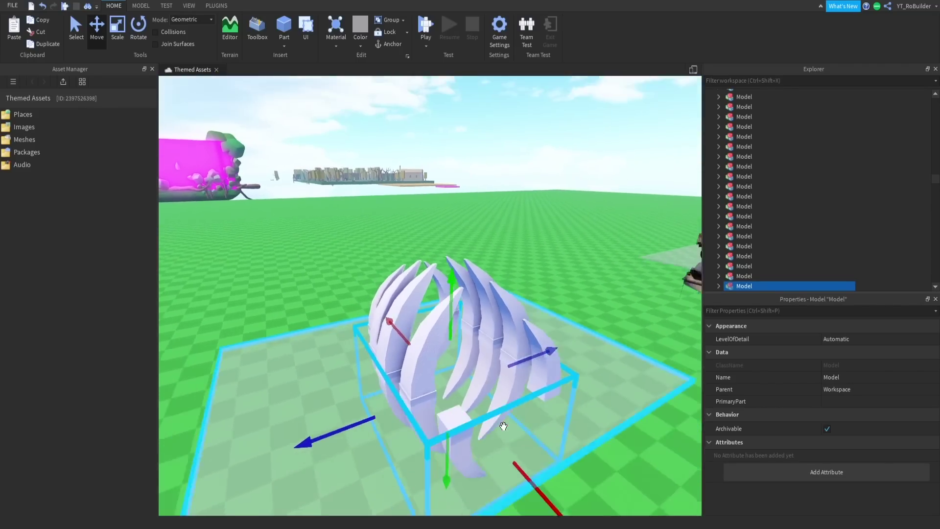
{"action": "scroll", "coordinate": [504, 425], "scroll_direction": "down", "scroll_amount": 3}
{"action": "right_click_drag", "start_coordinate": [503, 426], "coordinate": [503, 426]}
{"action": "scroll", "coordinate": [503, 426], "scroll_direction": "up", "scroll_amount": 4}
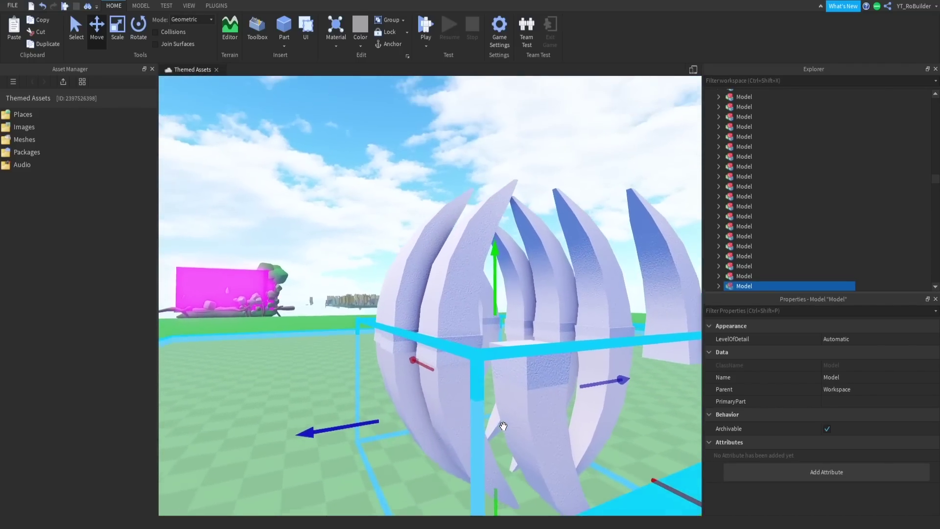
{"action": "left_click_drag", "start_coordinate": [495, 272], "coordinate": [493, 298]}
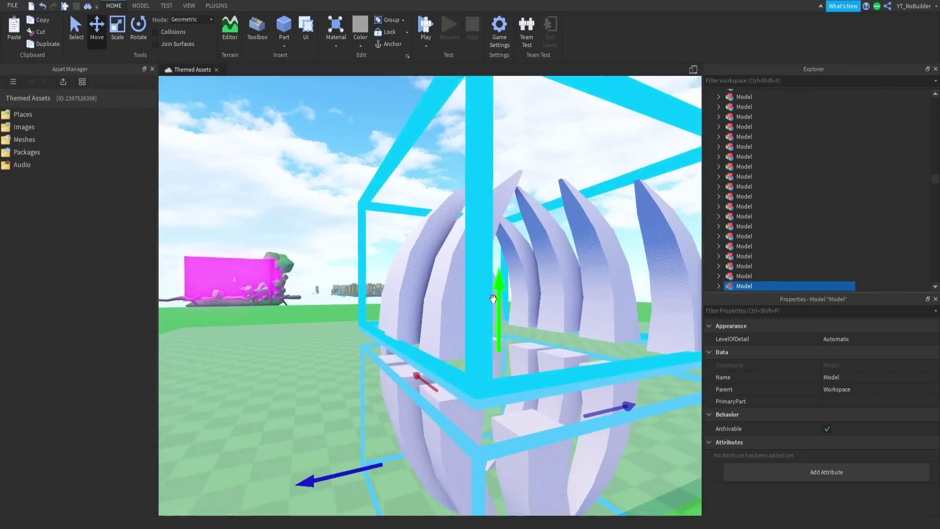
Delete the rib bones models and the duplicated translucent platform.
{"action": "right_click_drag", "start_coordinate": [494, 298], "coordinate": [493, 299]}
{"action": "scroll", "coordinate": [493, 300], "scroll_direction": "down", "scroll_amount": 5}
{"action": "left_click", "coordinate": [596, 248]}
{"action": "scroll", "coordinate": [578, 276], "scroll_direction": "up", "scroll_amount": 3}
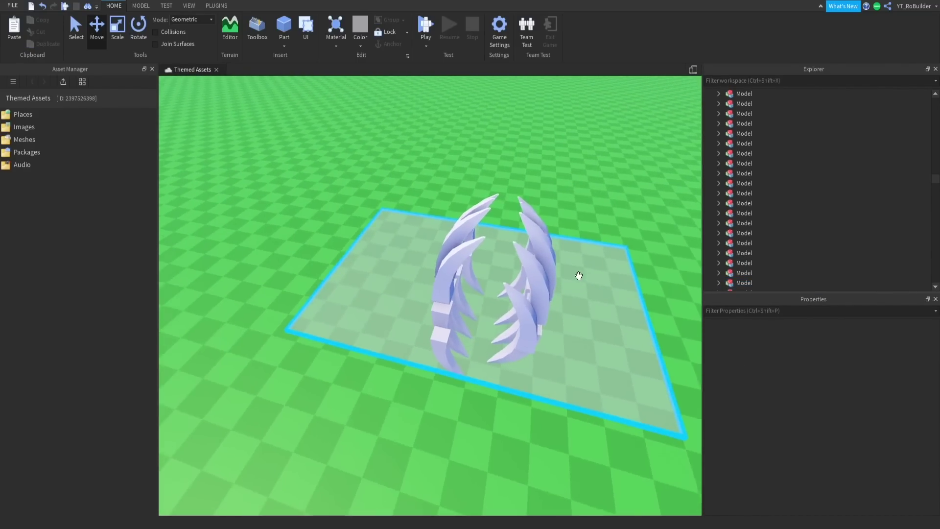
{"action": "right_click_drag", "start_coordinate": [578, 276], "coordinate": [579, 277]}
{"action": "scroll", "coordinate": [513, 283], "scroll_direction": "up", "scroll_amount": 3}
{"action": "left_click", "coordinate": [513, 282]}
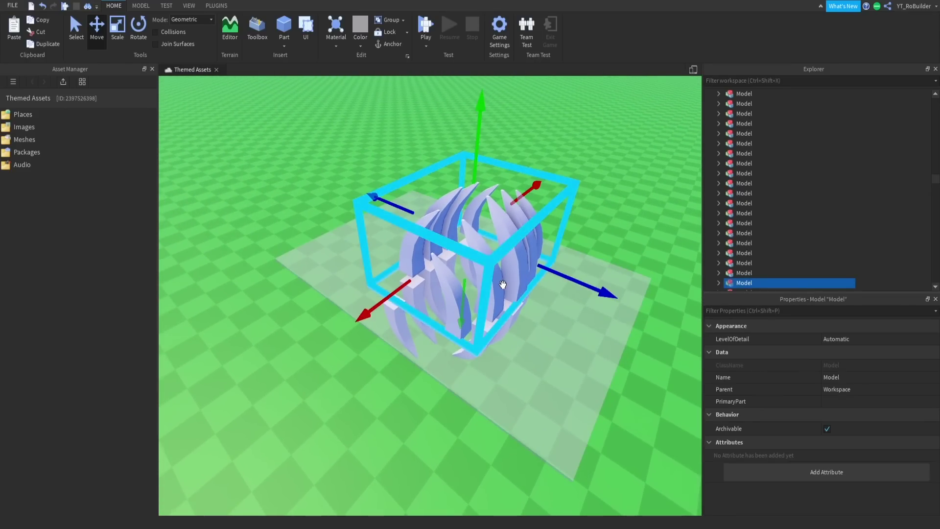
{"action": "key", "text": "Delete"}
{"action": "left_click", "coordinate": [481, 320]}
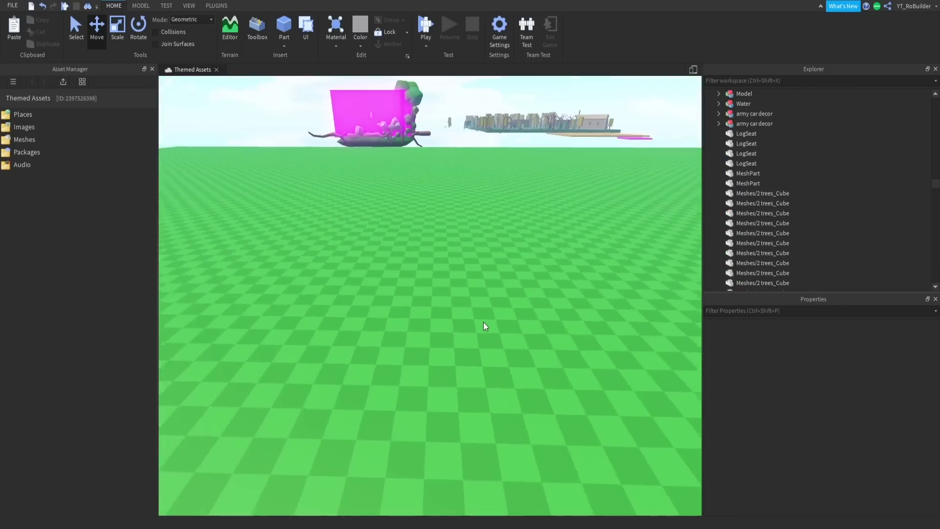
Return to the two vehicles and duplicate the upright yellow car in place.
{"action": "scroll", "coordinate": [483, 321], "scroll_direction": "up", "scroll_amount": 3}
{"action": "right_click_drag", "start_coordinate": [483, 322], "coordinate": [483, 321]}
{"action": "scroll", "coordinate": [486, 343], "scroll_direction": "up", "scroll_amount": 3}
{"action": "scroll", "coordinate": [489, 382], "scroll_direction": "down", "scroll_amount": 5}
{"action": "right_click_drag", "start_coordinate": [489, 382], "coordinate": [488, 382]}
{"action": "left_click", "coordinate": [486, 326]}
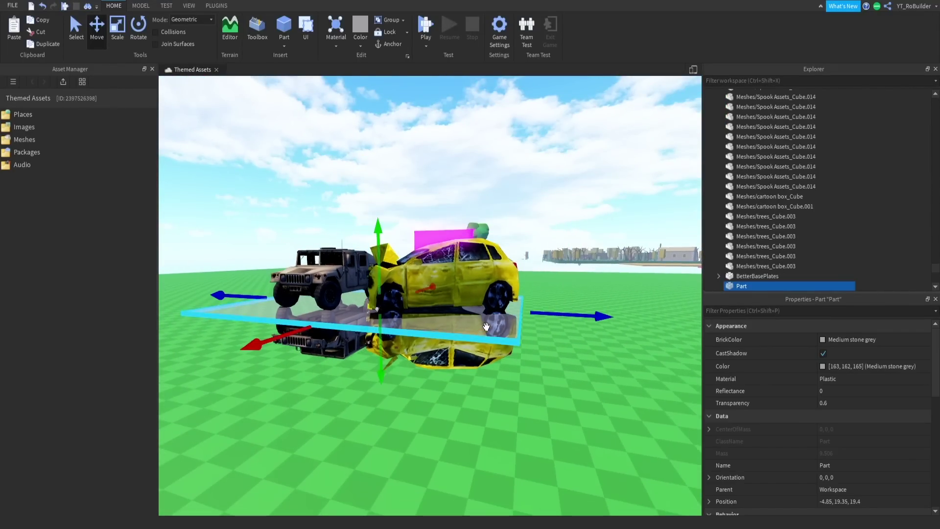
{"action": "left_click", "coordinate": [450, 319]}
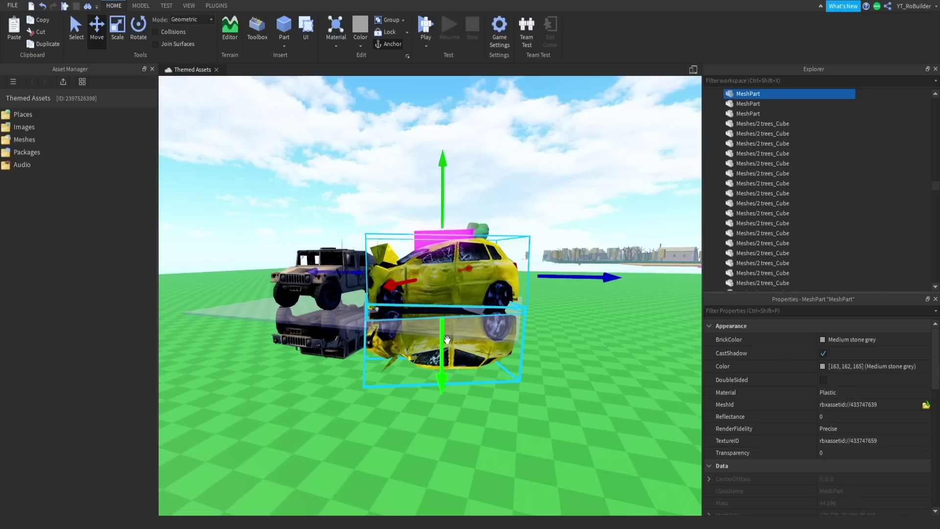
Try turning the duplicated yellow car with successive rotate and tilt increments.
{"action": "key", "text": "ctrl+r"}
{"action": "key", "text": "ctrl+r"}
{"action": "key", "text": "ctrl+t"}
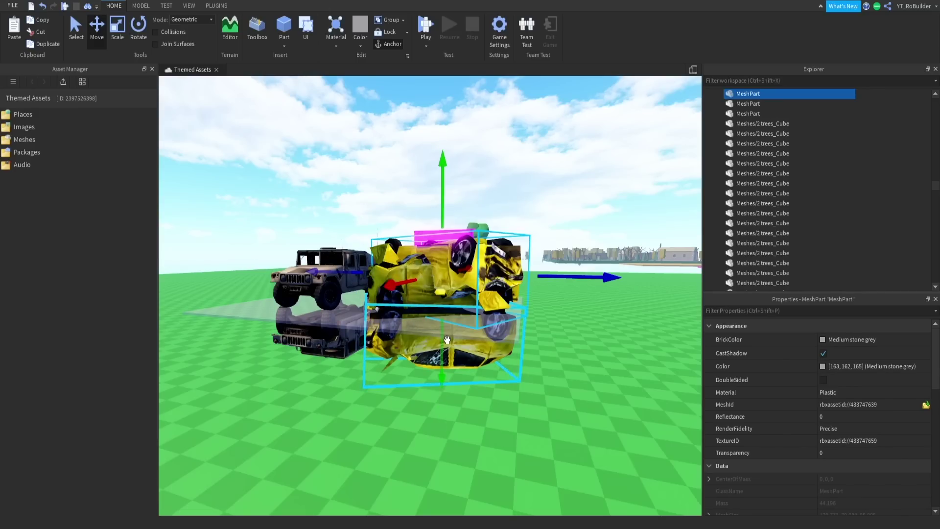
{"action": "key", "text": "ctrl+t"}
{"action": "key", "text": "ctrl+t"}
{"action": "key", "text": "ctrl+t"}
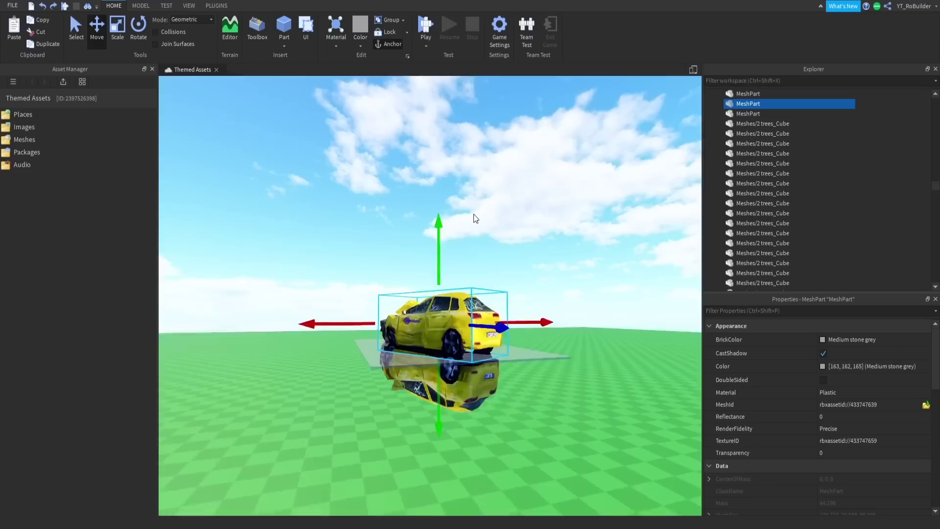
Move the duplicated yellow car straight down below the existing mirrored car and rotate it upside down.
{"action": "right_click_drag", "start_coordinate": [474, 214], "coordinate": [474, 214]}
{"action": "scroll", "coordinate": [473, 215], "scroll_direction": "up", "scroll_amount": 4}
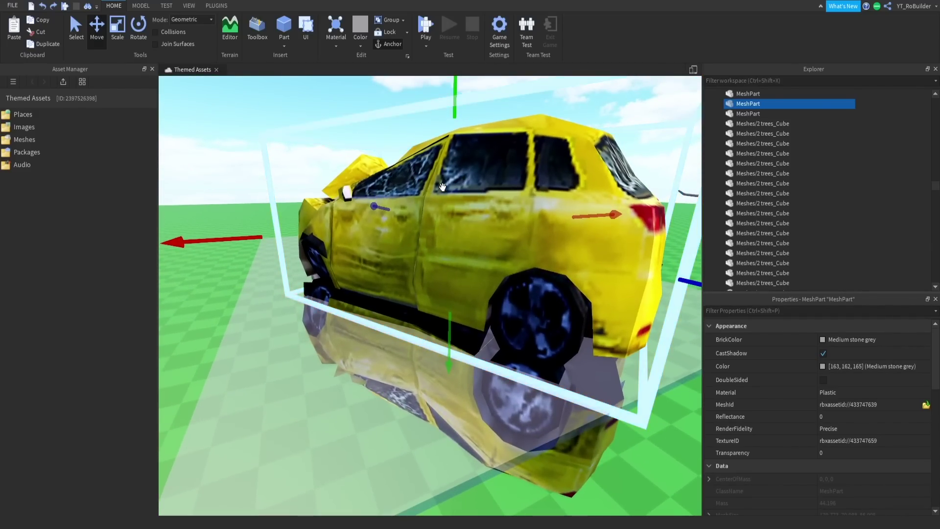
{"action": "scroll", "coordinate": [454, 88], "scroll_direction": "down", "scroll_amount": 5}
{"action": "left_click_drag", "start_coordinate": [445, 235], "coordinate": [437, 339]}
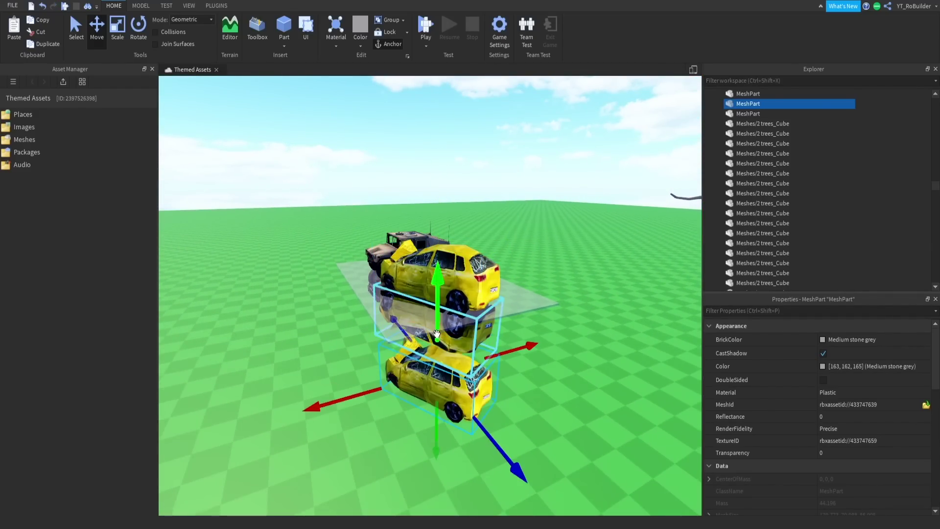
{"action": "scroll", "coordinate": [437, 338], "scroll_direction": "up", "scroll_amount": 4}
{"action": "scroll", "coordinate": [436, 339], "scroll_direction": "down", "scroll_amount": 2}
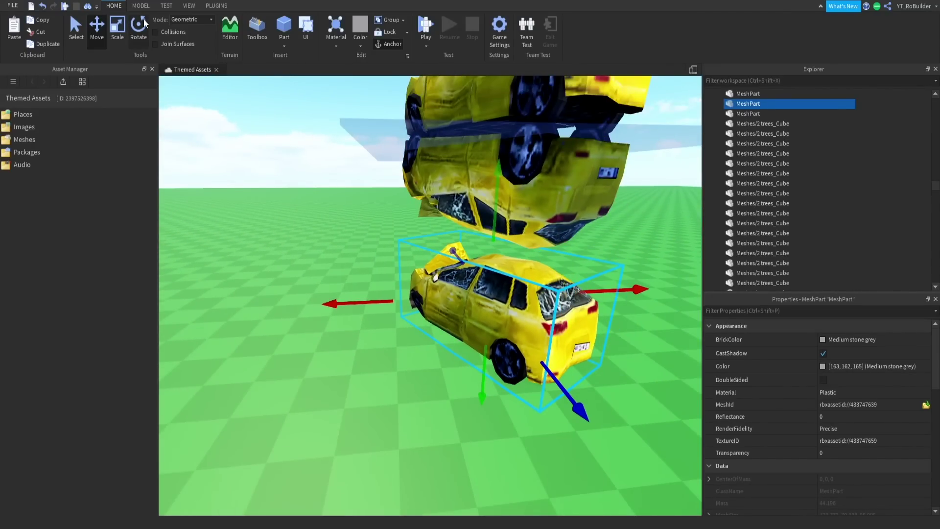
{"action": "left_click_drag", "start_coordinate": [438, 258], "coordinate": [543, 336]}
{"action": "left_click_drag", "start_coordinate": [537, 322], "coordinate": [494, 329]}
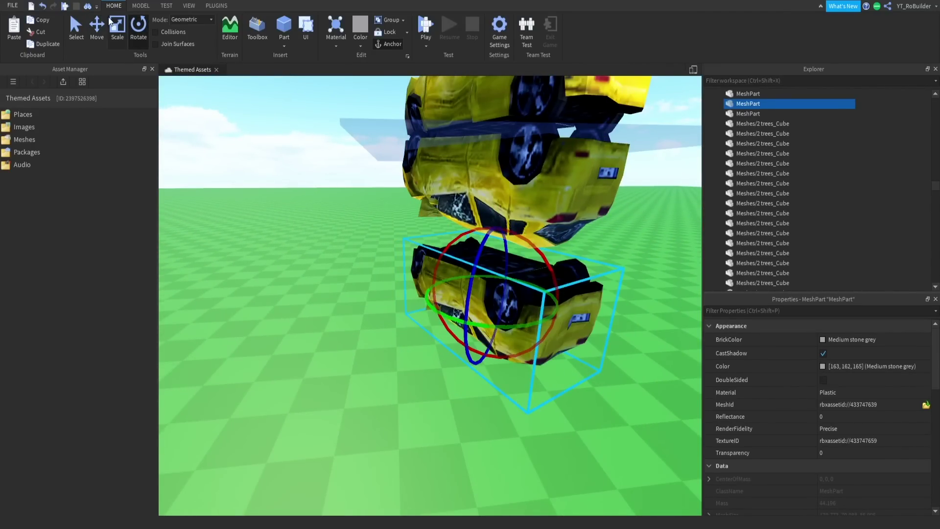
Delete the earlier mirrored yellow car and raise the new upside-down copy directly beneath the upright car.
{"action": "scroll", "coordinate": [431, 282], "scroll_direction": "down", "scroll_amount": 5}
{"action": "right_click_drag", "start_coordinate": [432, 282], "coordinate": [446, 254]}
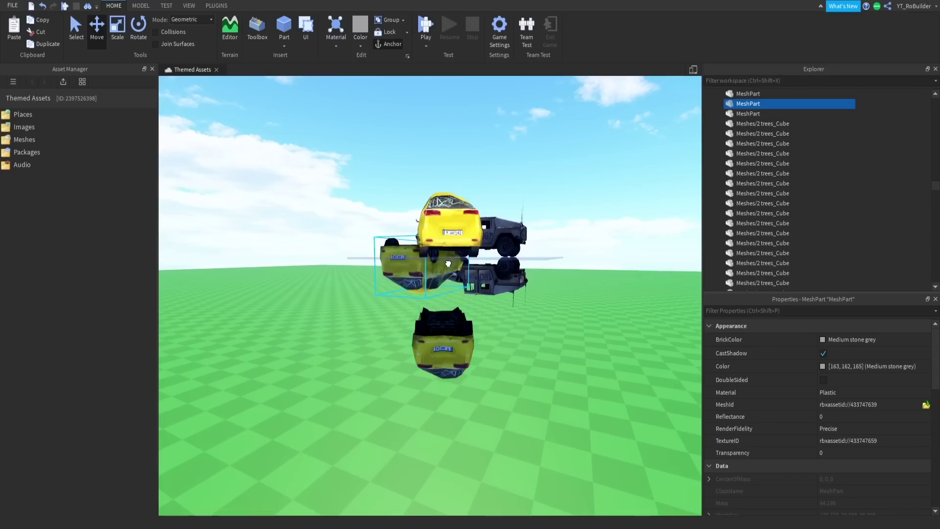
{"action": "left_click", "coordinate": [447, 254]}
{"action": "left_click_drag", "start_coordinate": [446, 253], "coordinate": [437, 333]}
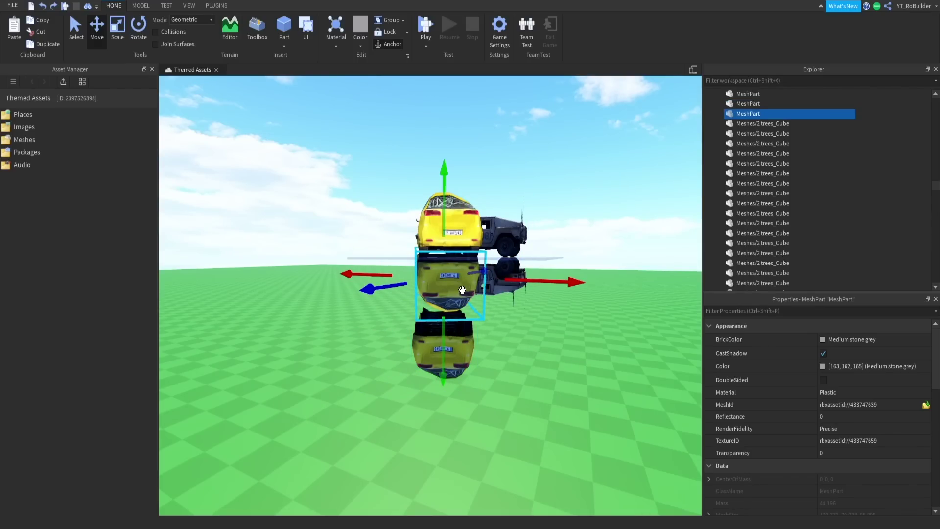
{"action": "key", "text": "Delete"}
{"action": "left_click", "coordinate": [447, 334]}
{"action": "left_click_drag", "start_coordinate": [445, 292], "coordinate": [445, 233]}
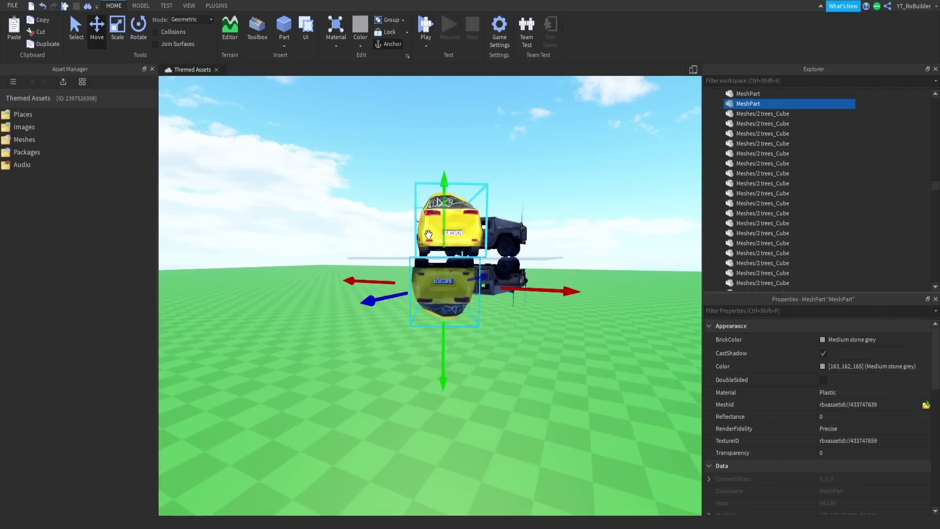
{"action": "right_click_drag", "start_coordinate": [428, 234], "coordinate": [428, 233]}
{"action": "scroll", "coordinate": [428, 234], "scroll_direction": "down", "scroll_amount": 4}
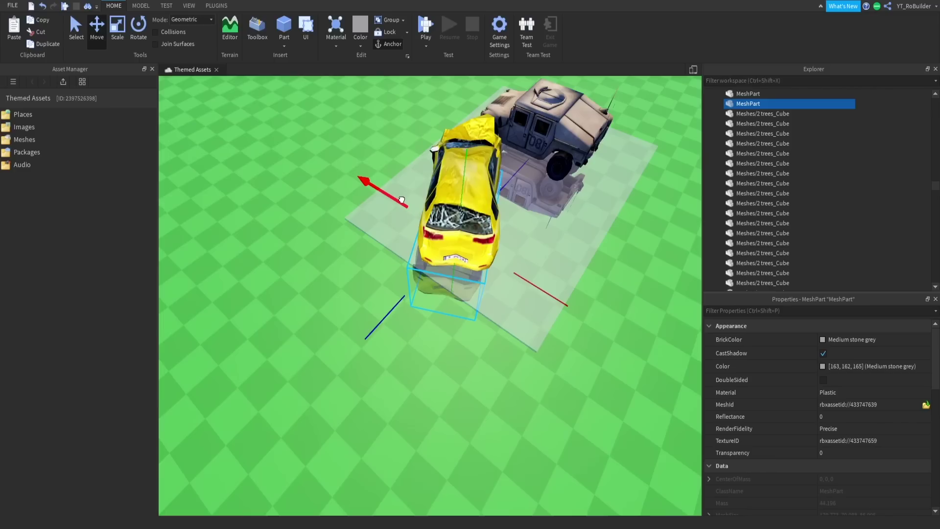
{"action": "left_click", "coordinate": [377, 185]}
Examine the mirrored vehicles on the translucent platform from farther away.
{"action": "key", "text": "a"}
{"action": "right_click_drag", "start_coordinate": [377, 185], "coordinate": [376, 218]}
{"action": "key", "text": "d"}
{"action": "key", "text": "a"}
{"action": "key", "text": "s"}
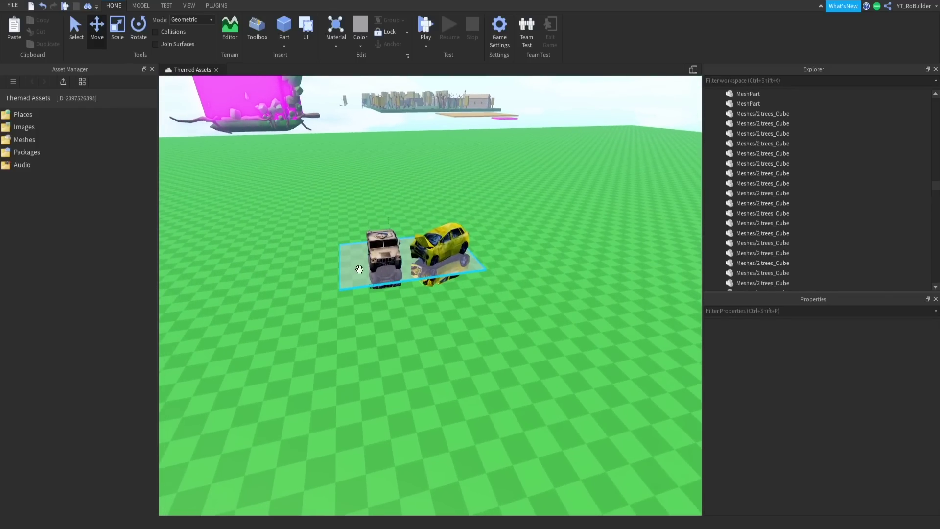
{"action": "key", "text": "d"}
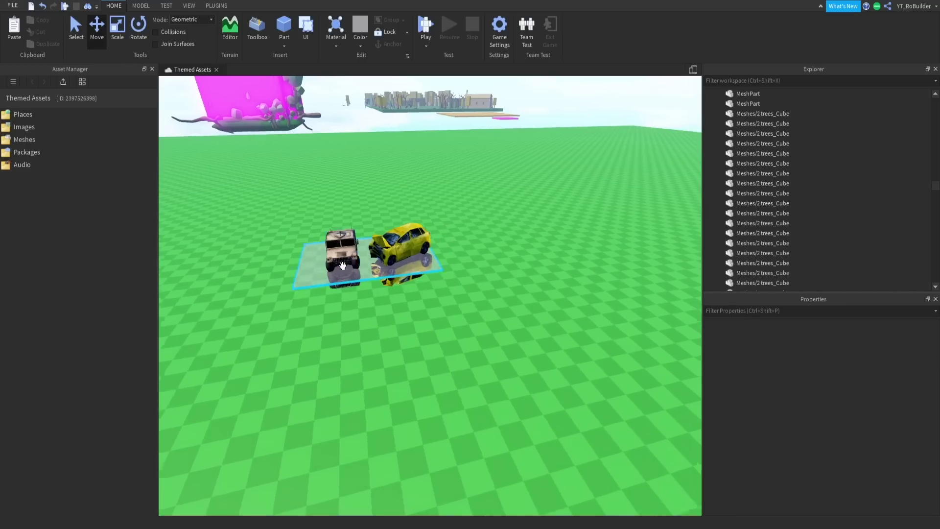
{"action": "key", "text": "w"}
{"action": "right_click_drag", "start_coordinate": [343, 266], "coordinate": [342, 266]}
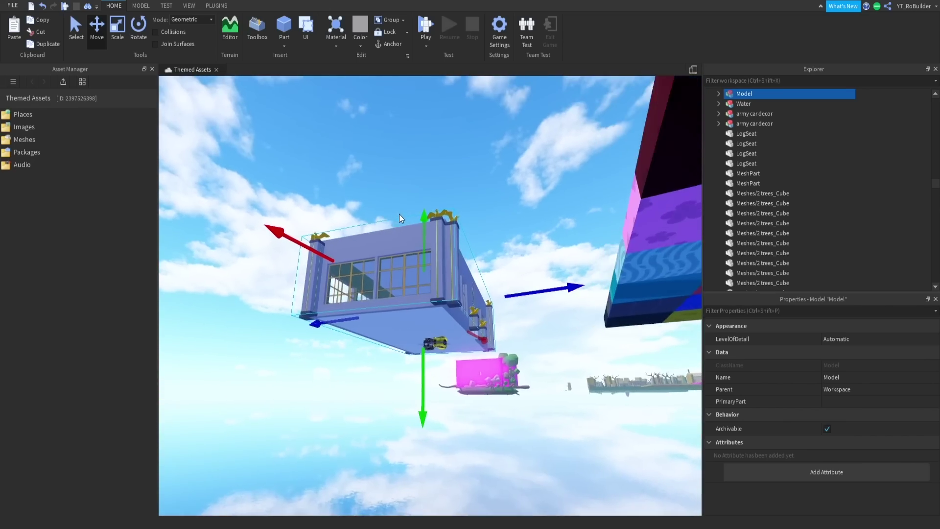
Examine the blue restaurant building's exterior and its dining room floor, tables and chairs.
{"action": "scroll", "coordinate": [398, 213], "scroll_direction": "up", "scroll_amount": 3}
{"action": "scroll", "coordinate": [399, 213], "scroll_direction": "up", "scroll_amount": 3}
{"action": "right_click_drag", "start_coordinate": [399, 214], "coordinate": [399, 214]}
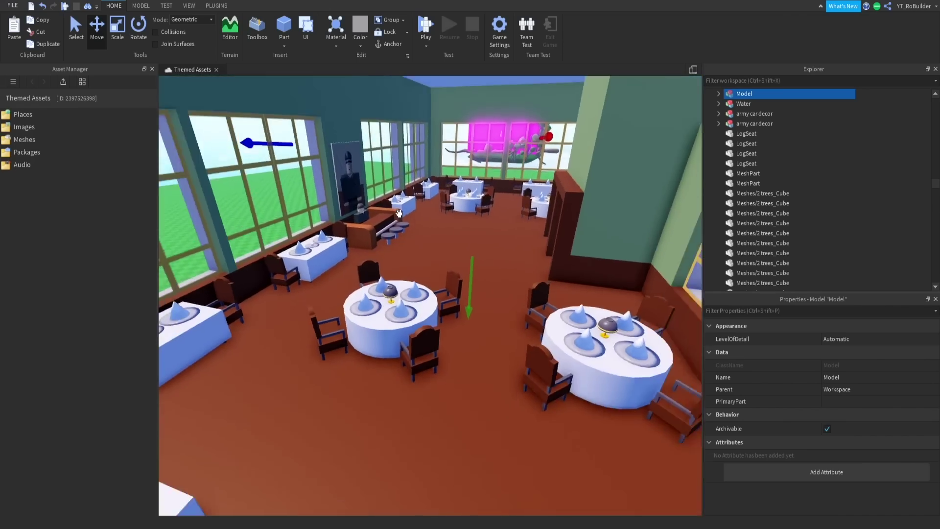
{"action": "scroll", "coordinate": [399, 214], "scroll_direction": "down", "scroll_amount": 5}
{"action": "left_click_drag", "start_coordinate": [416, 215], "coordinate": [326, 238]}
{"action": "right_click_drag", "start_coordinate": [326, 237], "coordinate": [326, 238]}
{"action": "left_click_drag", "start_coordinate": [326, 237], "coordinate": [384, 235]}
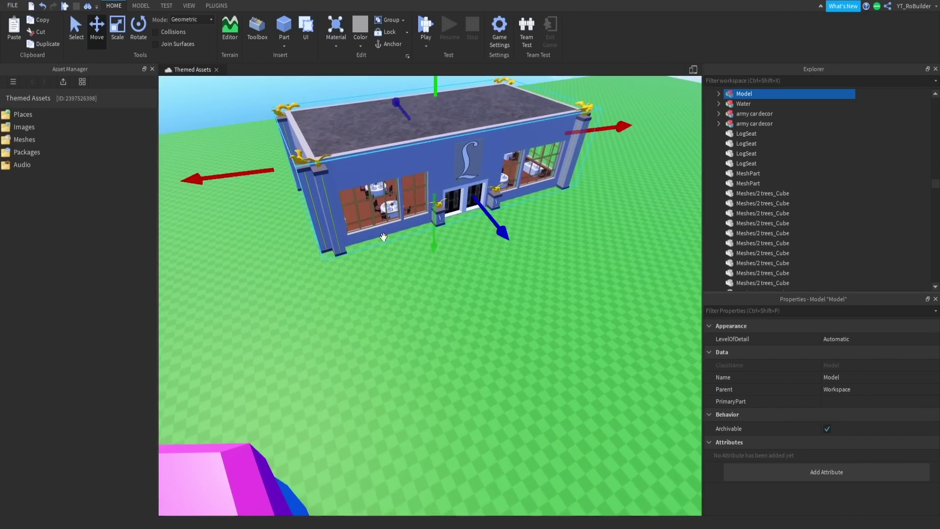
{"action": "scroll", "coordinate": [416, 223], "scroll_direction": "down", "scroll_amount": 4}
{"action": "right_click_drag", "start_coordinate": [416, 223], "coordinate": [415, 223]}
{"action": "scroll", "coordinate": [426, 235], "scroll_direction": "up", "scroll_amount": 6}
{"action": "right_click_drag", "start_coordinate": [431, 289], "coordinate": [459, 294]}
{"action": "scroll", "coordinate": [447, 289], "scroll_direction": "up", "scroll_amount": 8}
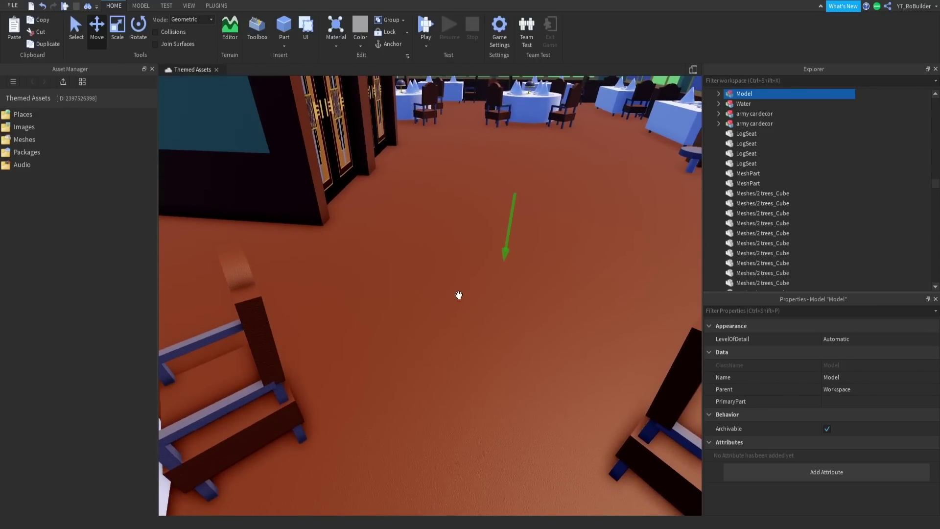
Set the transparency of the reddish brown dining room floor part to 0.6.
{"action": "left_click", "coordinate": [450, 314]}
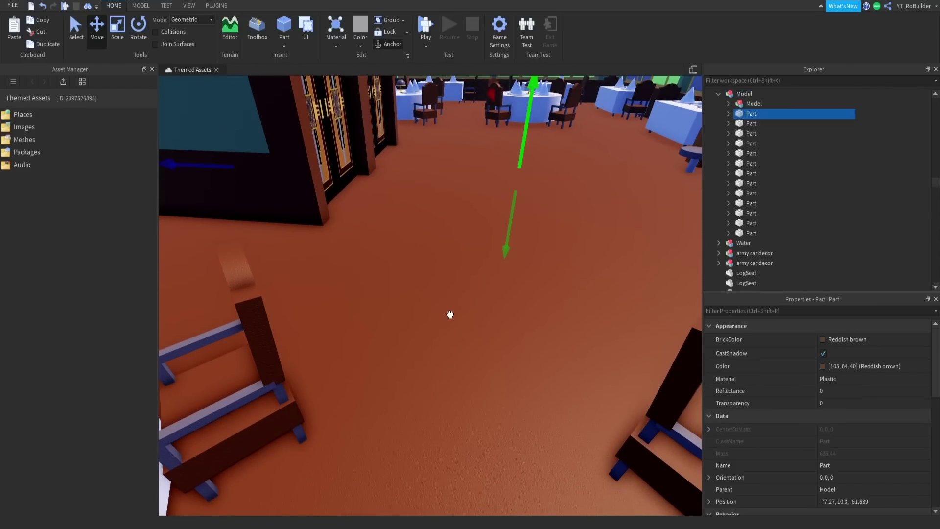
{"action": "left_click", "coordinate": [728, 113]}
{"action": "left_click", "coordinate": [729, 114]}
{"action": "scroll", "coordinate": [832, 485], "scroll_direction": "down", "scroll_amount": 3}
{"action": "scroll", "coordinate": [840, 441], "scroll_direction": "up", "scroll_amount": 3}
{"action": "left_click", "coordinate": [830, 405]}
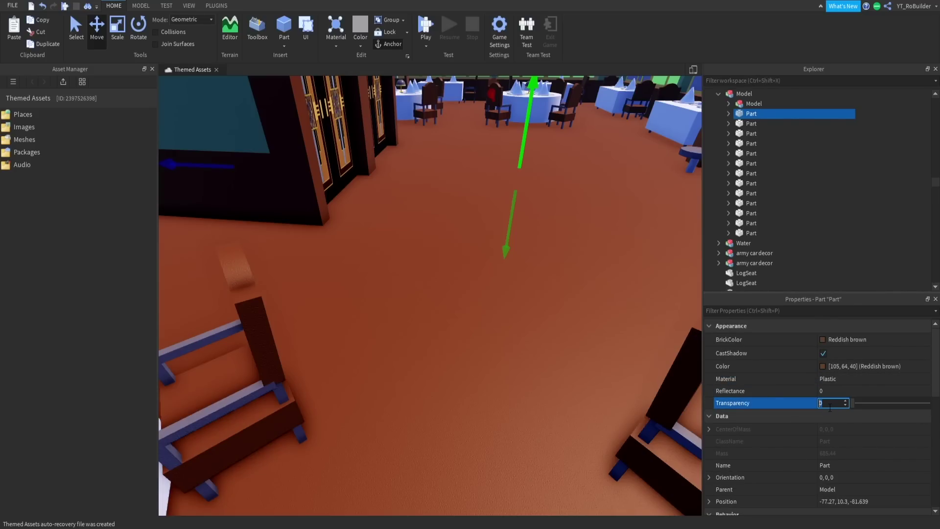
{"action": "type", "text": ".6"}
Raise the whole restaurant model high above the green baseplate.
{"action": "scroll", "coordinate": [660, 325], "scroll_direction": "down", "scroll_amount": 12}
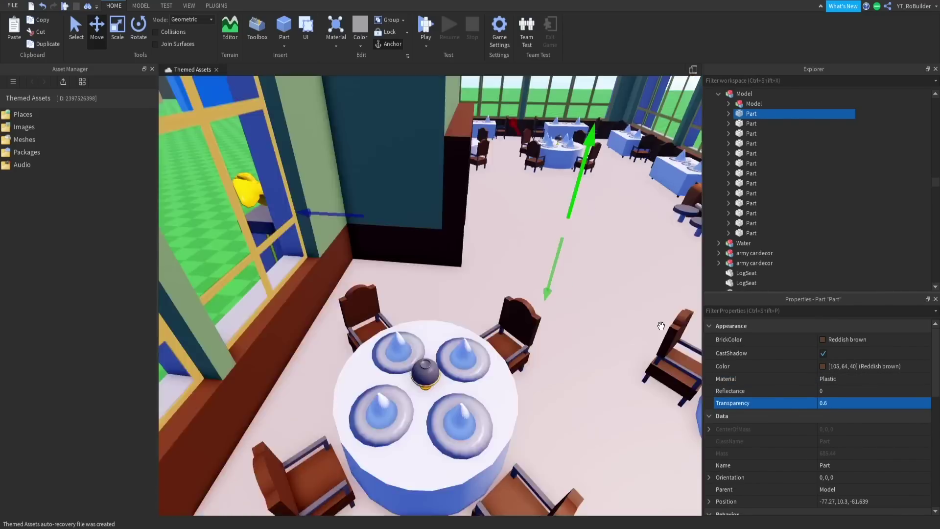
{"action": "left_click", "coordinate": [633, 152]}
{"action": "left_click_drag", "start_coordinate": [656, 149], "coordinate": [665, 122]}
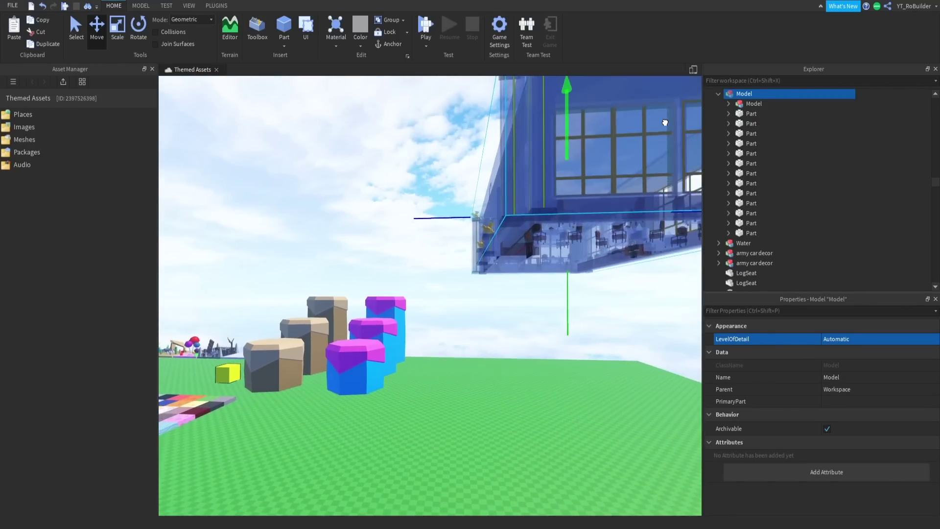
Delete the light stone grey slab directly beneath the restaurant's translucent dining room floor.
{"action": "left_click", "coordinate": [551, 275], "text": "alt"}
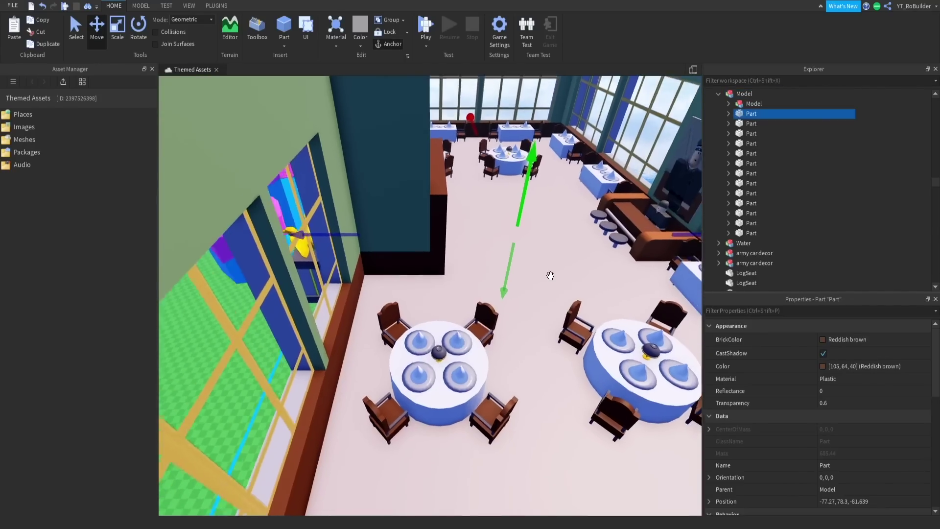
{"action": "scroll", "coordinate": [550, 275], "scroll_direction": "up", "scroll_amount": 5}
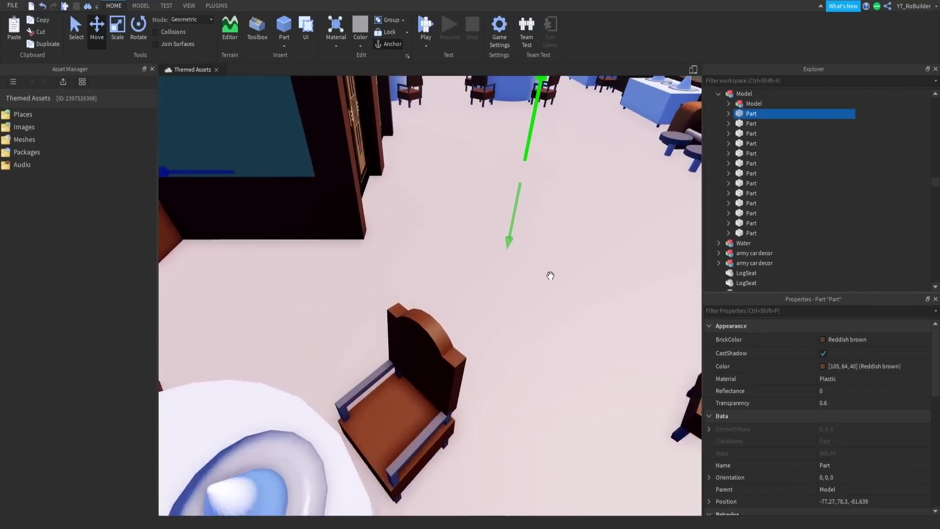
{"action": "right_click_drag", "start_coordinate": [550, 276], "coordinate": [520, 272]}
{"action": "scroll", "coordinate": [550, 275], "scroll_direction": "down", "scroll_amount": 5}
{"action": "left_click", "coordinate": [461, 290], "text": "alt"}
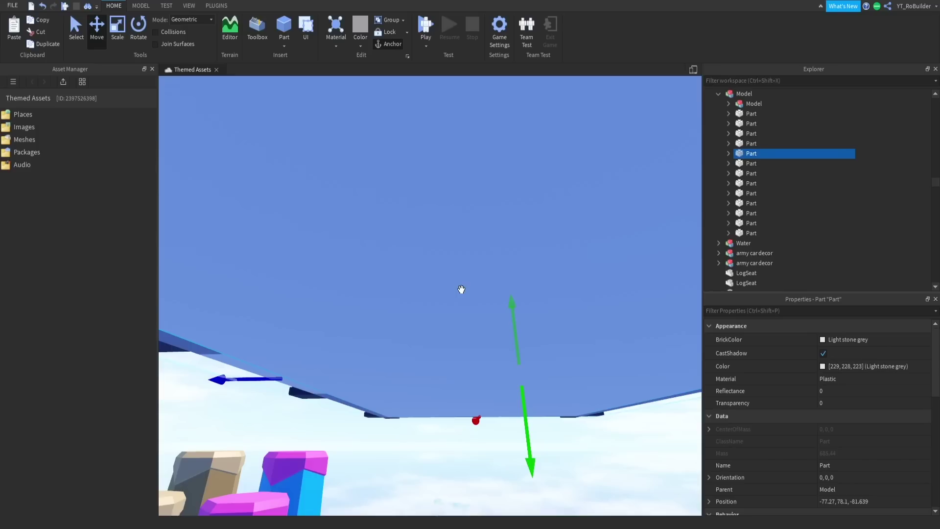
{"action": "key", "text": "Delete"}
{"action": "scroll", "coordinate": [517, 271], "scroll_direction": "up", "scroll_amount": 3}
{"action": "scroll", "coordinate": [520, 272], "scroll_direction": "down", "scroll_amount": 5}
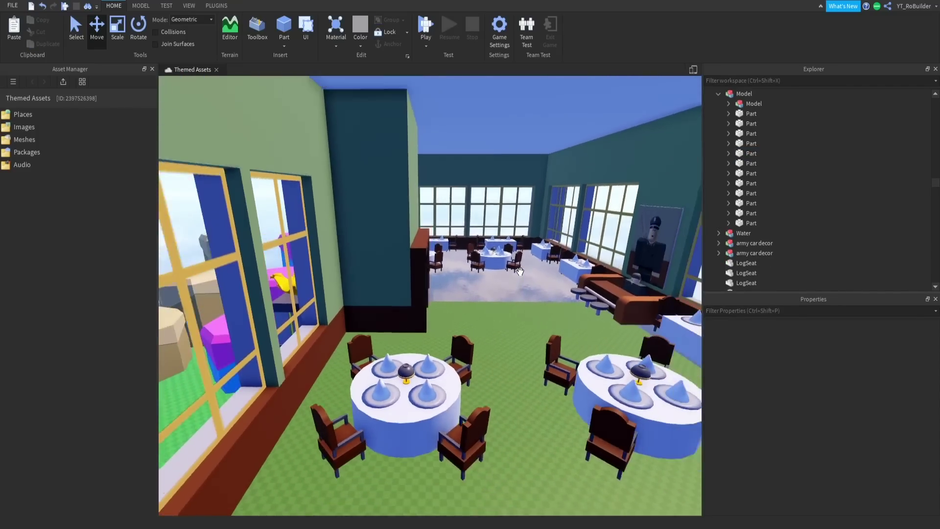
{"action": "scroll", "coordinate": [520, 272], "scroll_direction": "up", "scroll_amount": 2}
{"action": "scroll", "coordinate": [520, 271], "scroll_direction": "up", "scroll_amount": 2}
{"action": "left_click", "coordinate": [497, 284]}
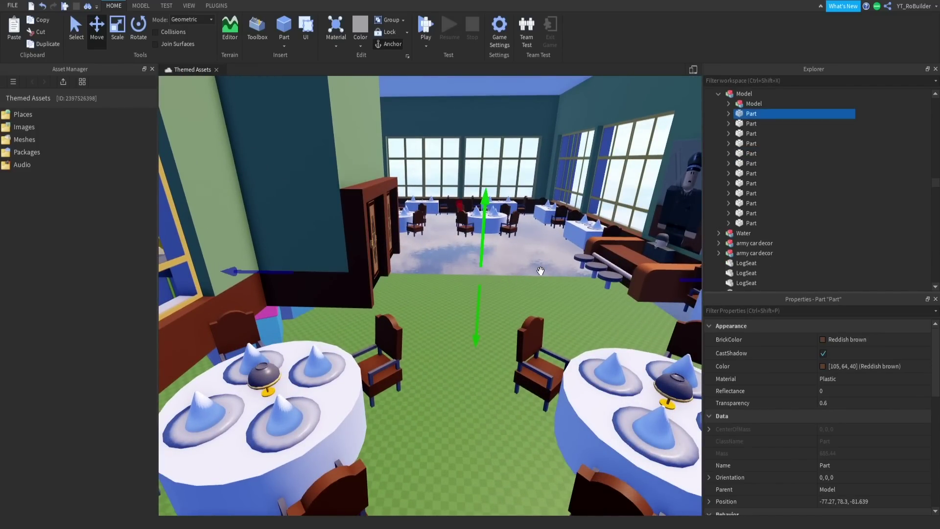
{"action": "scroll", "coordinate": [538, 268], "scroll_direction": "down", "scroll_amount": 2}
Duplicate the restaurant model and place the copy upside down directly beneath the original.
{"action": "left_click", "coordinate": [612, 187]}
{"action": "scroll", "coordinate": [586, 219], "scroll_direction": "down", "scroll_amount": 4}
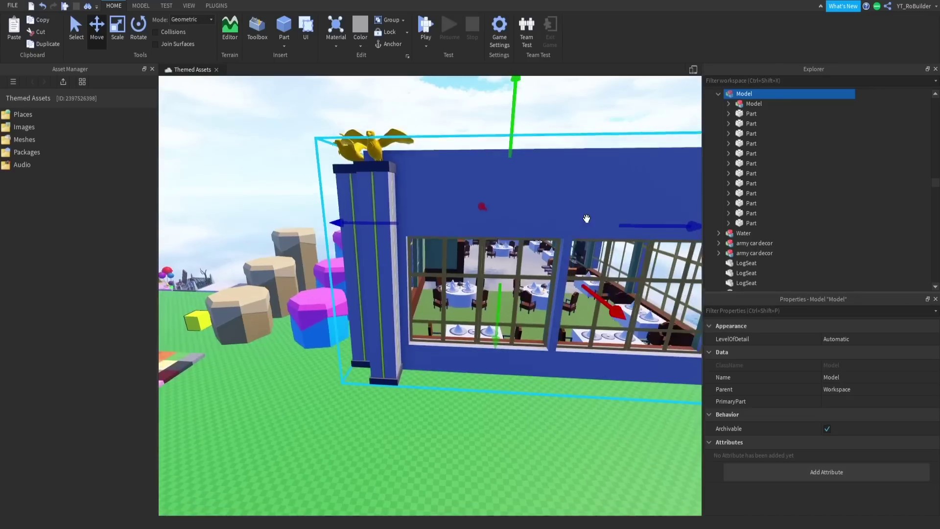
{"action": "scroll", "coordinate": [586, 222], "scroll_direction": "up", "scroll_amount": 1}
{"action": "key", "text": "ctrl+d"}
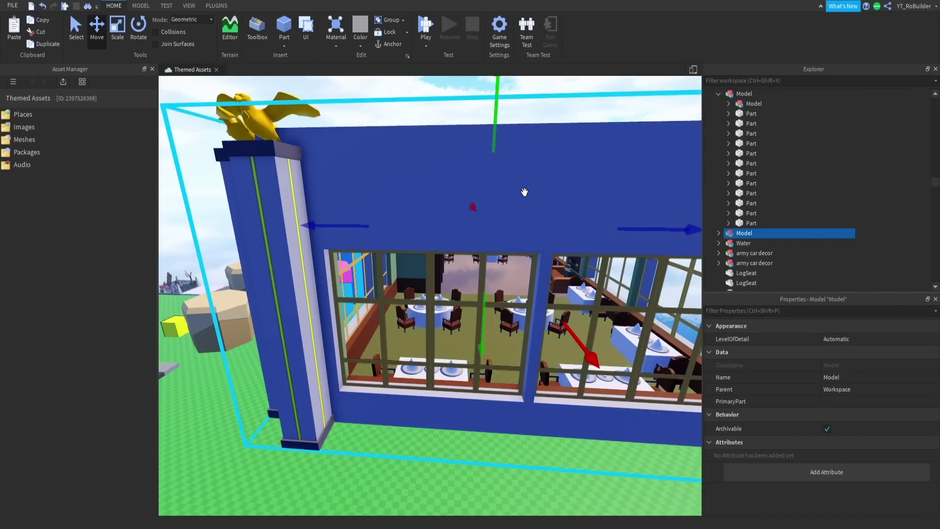
{"action": "scroll", "coordinate": [524, 191], "scroll_direction": "down", "scroll_amount": 5}
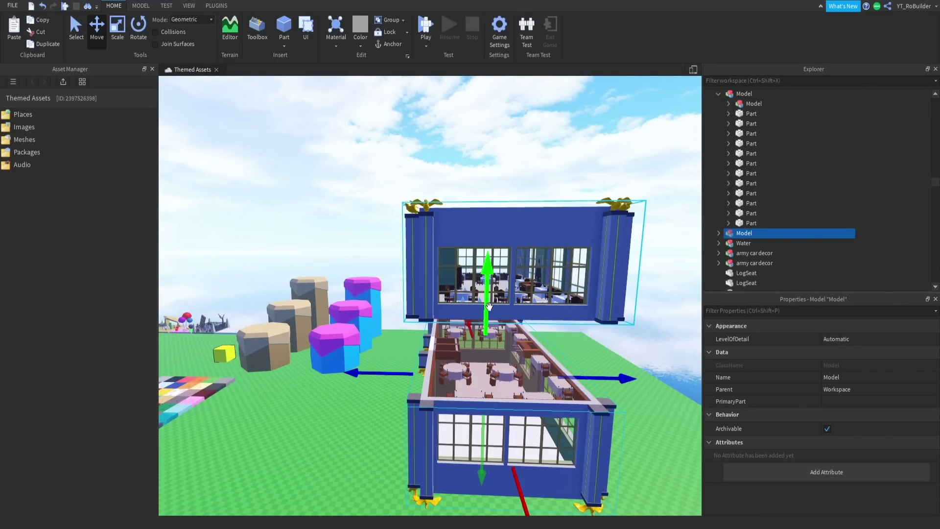
{"action": "left_click_drag", "start_coordinate": [488, 306], "coordinate": [486, 256]}
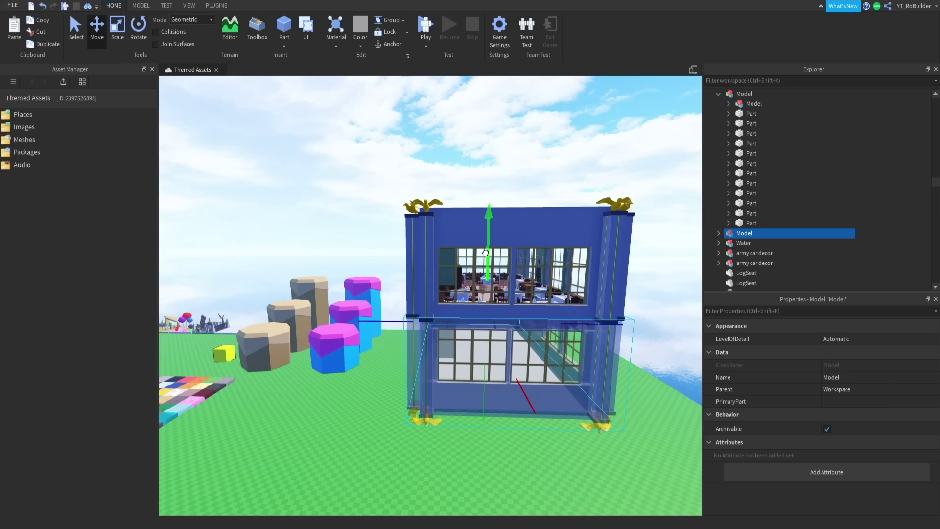
Examine the restaurant's exterior and how the tables, chairs and windows reflect in the dining room floor.
{"action": "scroll", "coordinate": [484, 255], "scroll_direction": "up", "scroll_amount": 10}
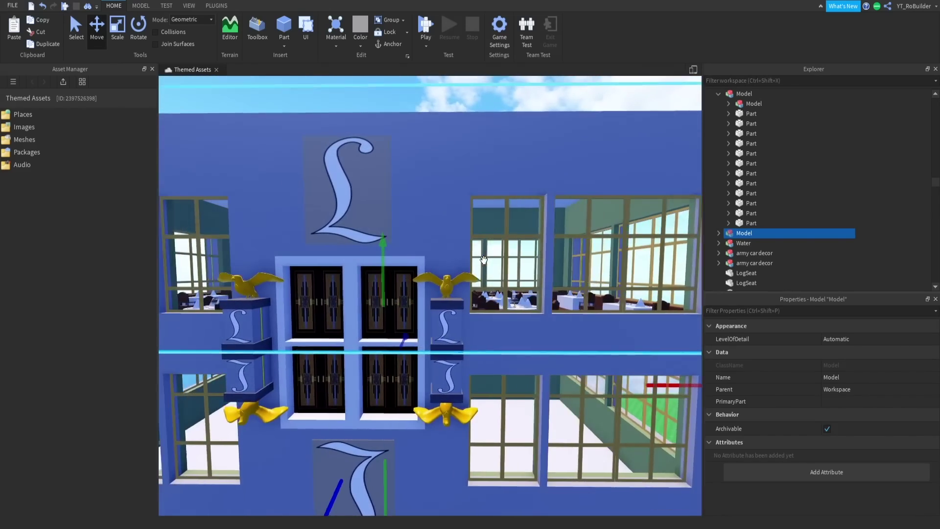
{"action": "key", "text": "w"}
{"action": "right_click_drag", "start_coordinate": [484, 260], "coordinate": [484, 260]}
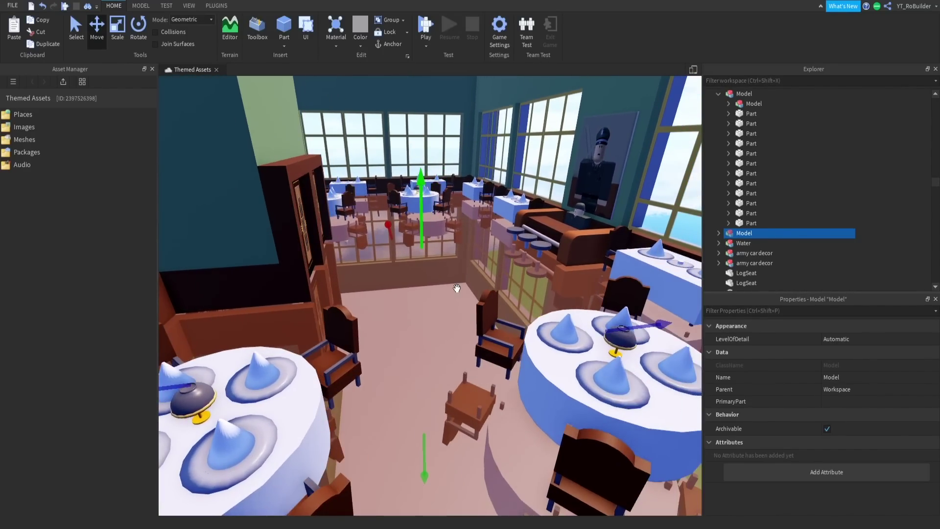
{"action": "left_click", "coordinate": [456, 288]}
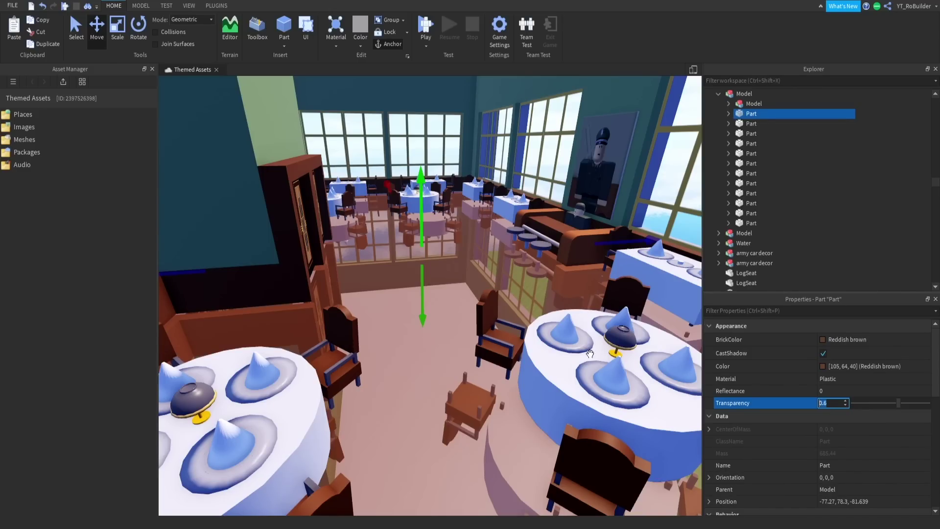
{"action": "right_click_drag", "start_coordinate": [589, 337], "coordinate": [588, 337]}
{"action": "key", "text": "w"}
{"action": "key", "text": "s"}
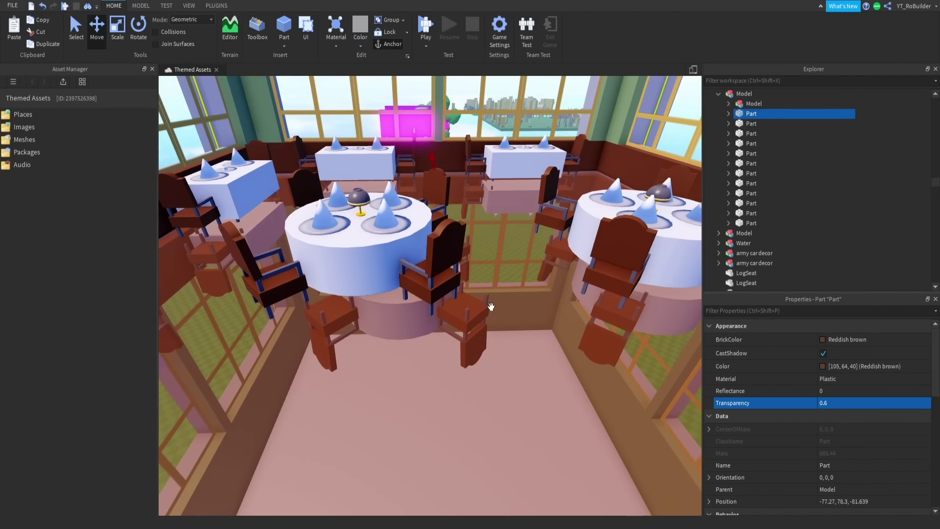
{"action": "right_click_drag", "start_coordinate": [491, 307], "coordinate": [492, 281]}
{"action": "key", "text": "w"}
{"action": "key", "text": "s"}
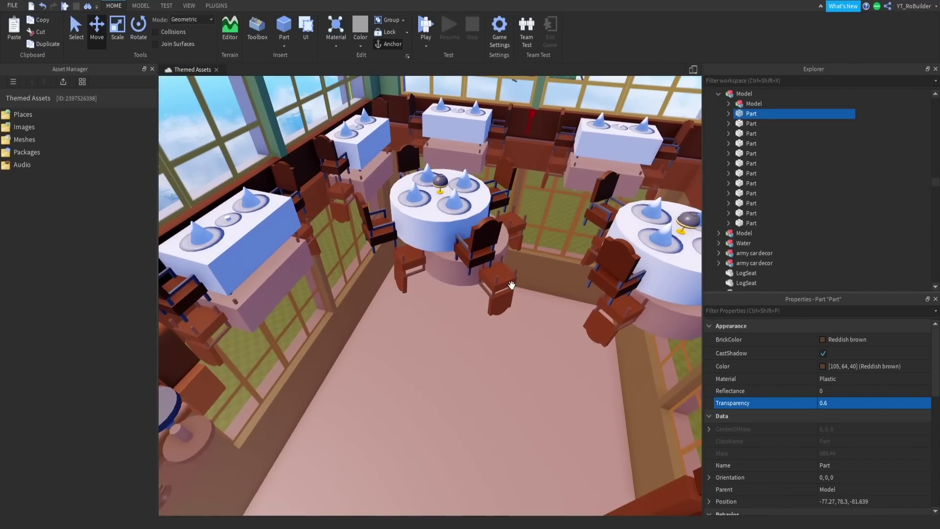
{"action": "right_click_drag", "start_coordinate": [480, 246], "coordinate": [480, 246]}
{"action": "key", "text": "s"}
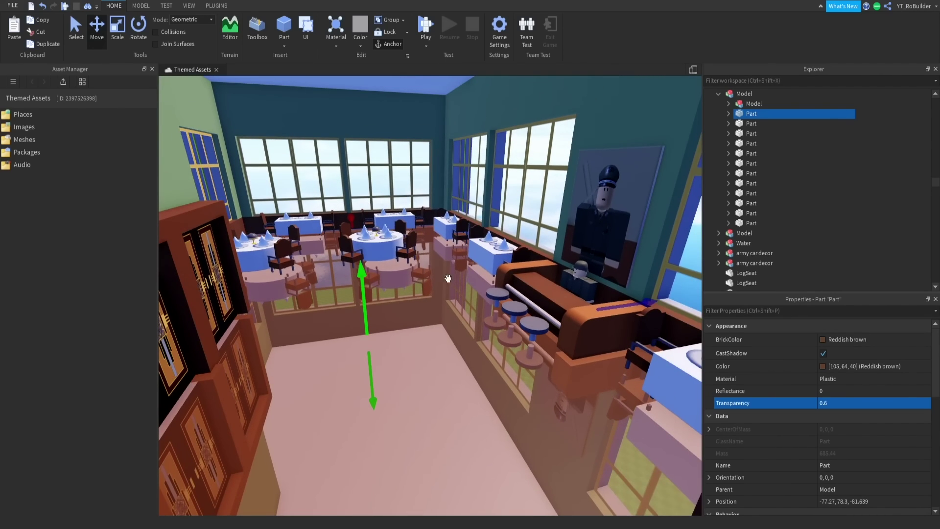
Examine the inverted chairs and tables of the mirrored restaurant from below the translucent floor.
{"action": "key", "text": "w"}
{"action": "right_click_drag", "start_coordinate": [437, 294], "coordinate": [437, 293]}
{"action": "right_click_drag", "start_coordinate": [496, 337], "coordinate": [496, 337]}
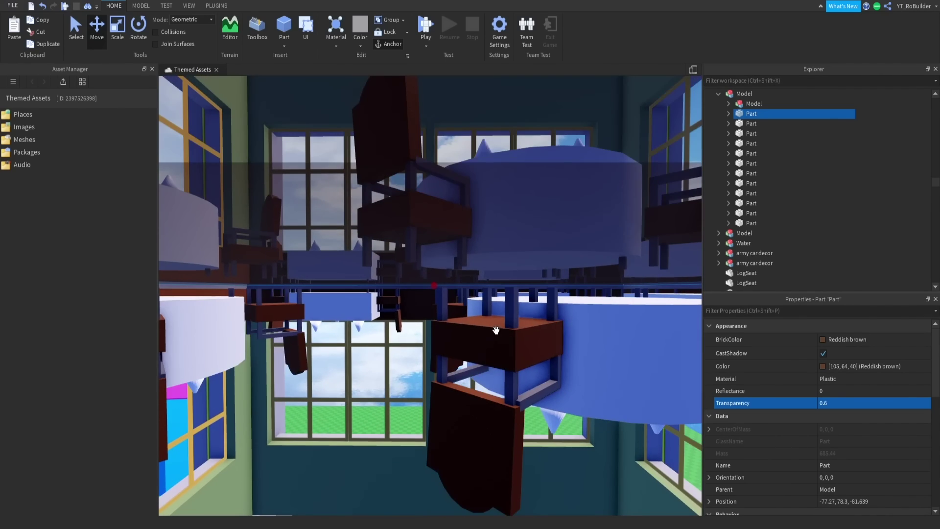
{"action": "left_click", "coordinate": [517, 330]}
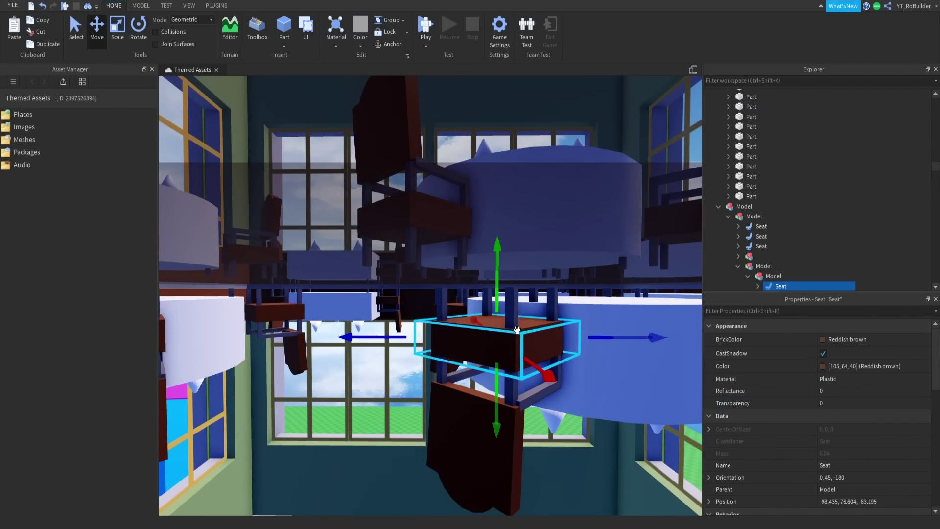
{"action": "left_click", "coordinate": [740, 211]}
{"action": "key", "text": "s"}
{"action": "right_click_drag", "start_coordinate": [493, 302], "coordinate": [494, 302]}
{"action": "left_click", "coordinate": [493, 303]}
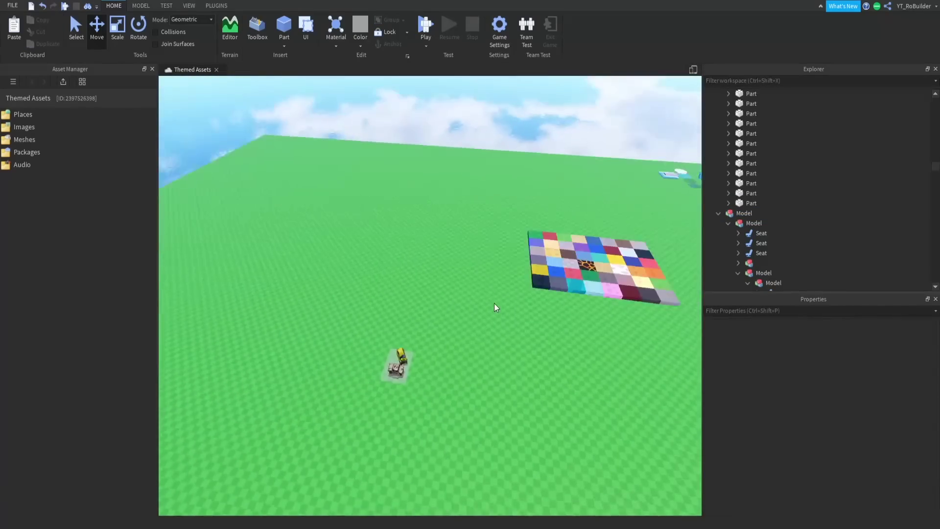
Inspect the textures contained in the dusty rose tile of the texture sample grid.
{"action": "right_click_drag", "start_coordinate": [493, 303], "coordinate": [493, 302]}
{"action": "key", "text": "w"}
{"action": "key", "text": "w"}
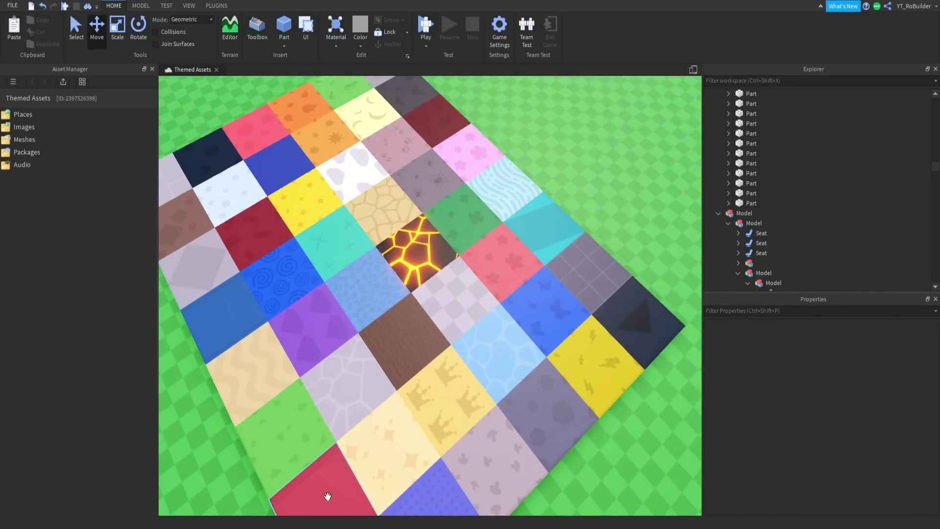
{"action": "left_click", "coordinate": [328, 495]}
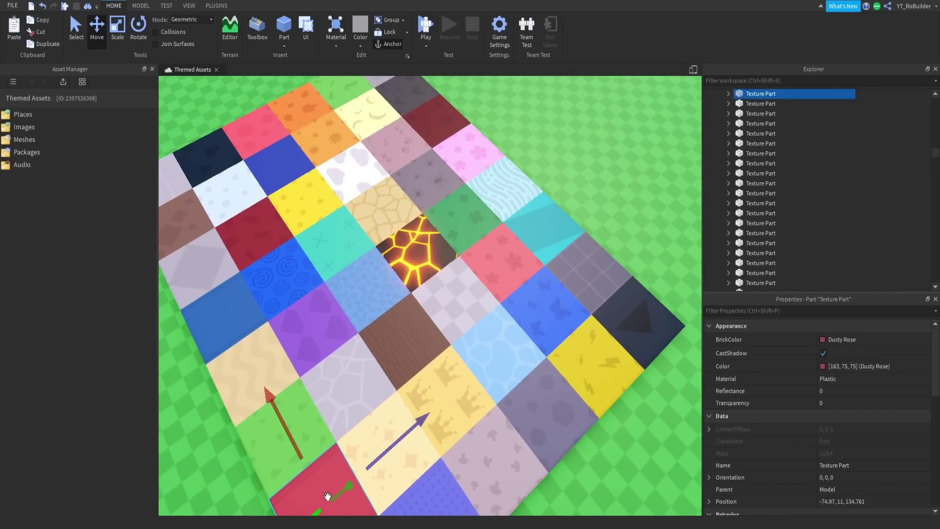
{"action": "left_click", "coordinate": [728, 93]}
{"action": "left_click", "coordinate": [760, 104]}
{"action": "left_click", "coordinate": [761, 113]}
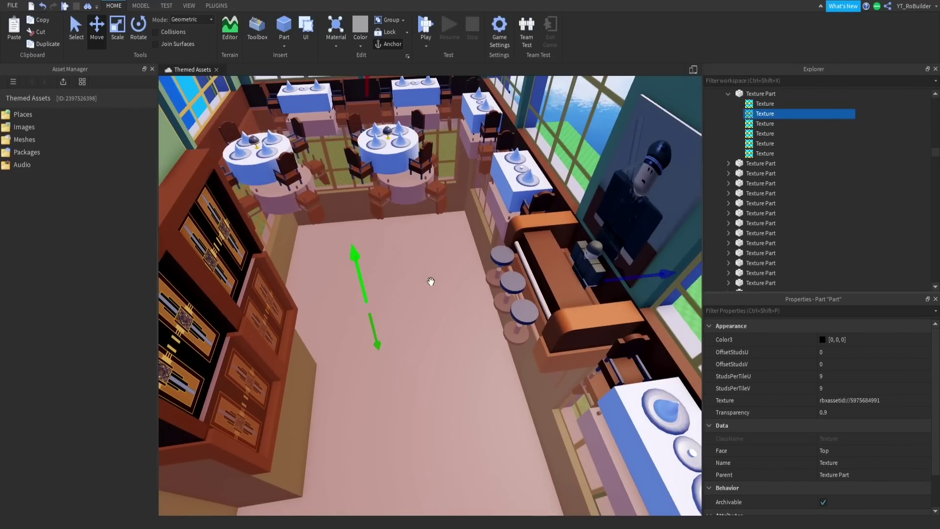
Paste the copied textures into the translucent floor part and set their tiling to 5 studs per tile.
{"action": "left_click", "coordinate": [591, 289]}
{"action": "right_click", "coordinate": [748, 289]}
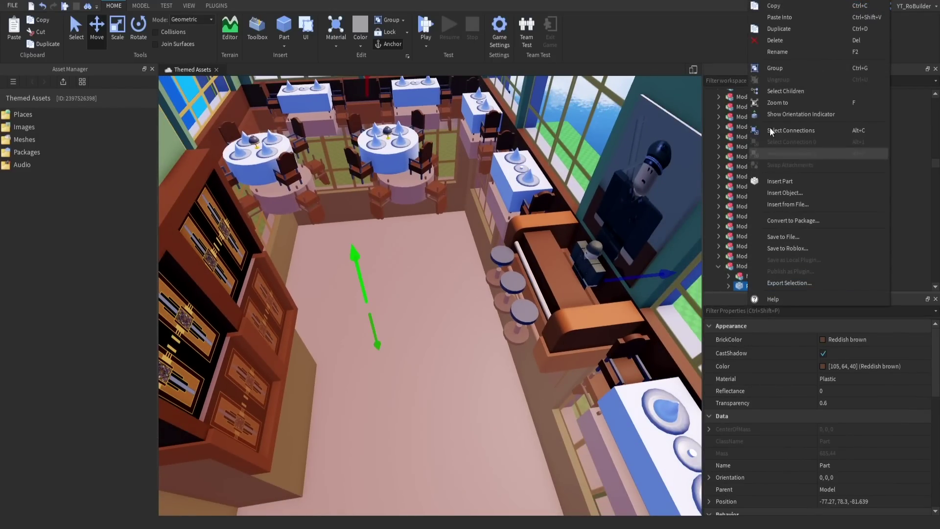
{"action": "left_click", "coordinate": [779, 17]}
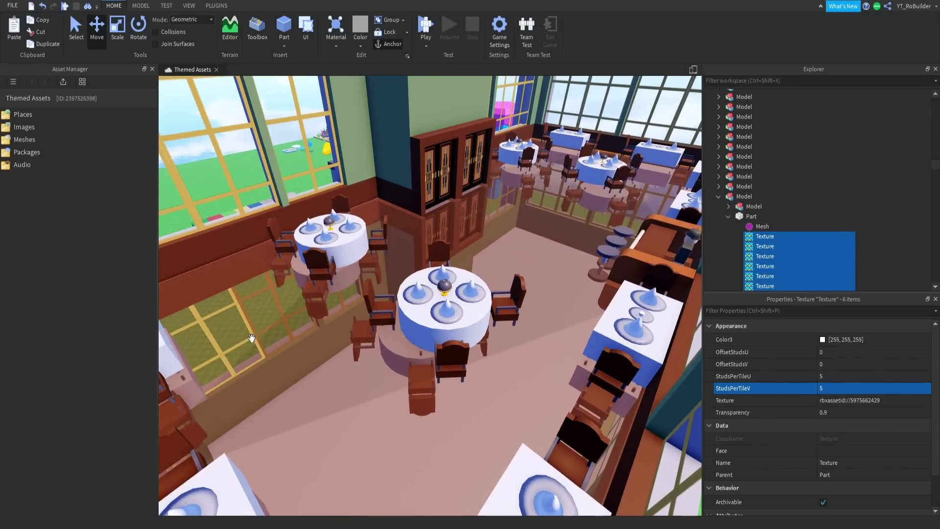
Delete the existing dining room floor parts and insert a new part scaled to cover the whole floor.
{"action": "left_click", "coordinate": [355, 371]}
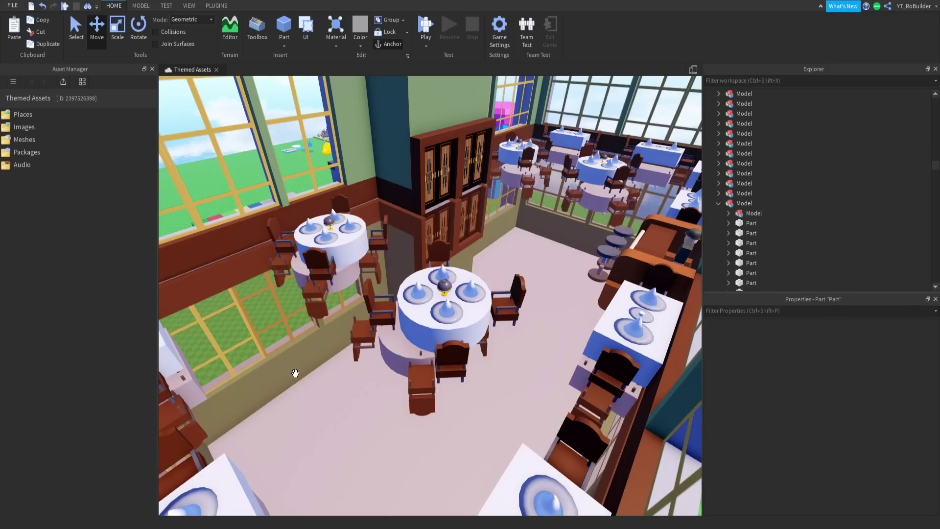
{"action": "left_click", "coordinate": [295, 369]}
{"action": "key", "text": "Delete"}
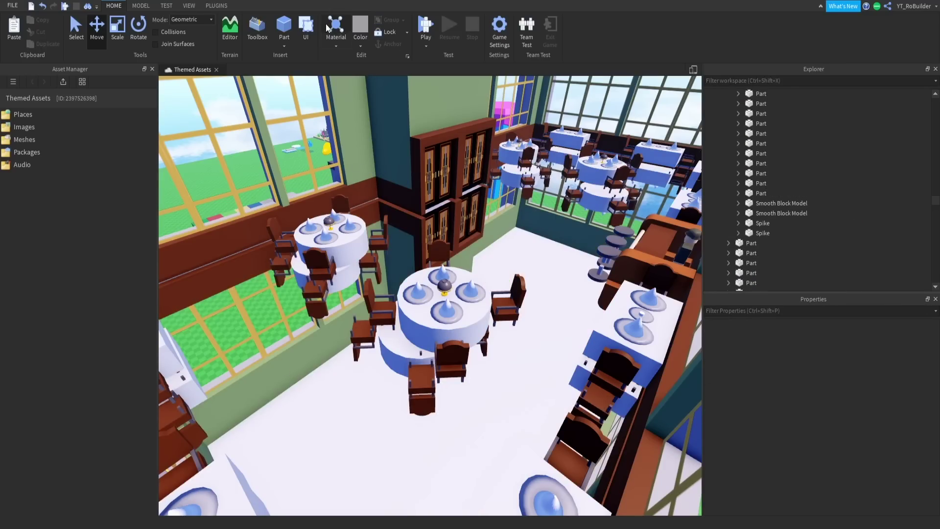
{"action": "left_click", "coordinate": [289, 26]}
{"action": "left_click_drag", "start_coordinate": [440, 234], "coordinate": [432, 274]}
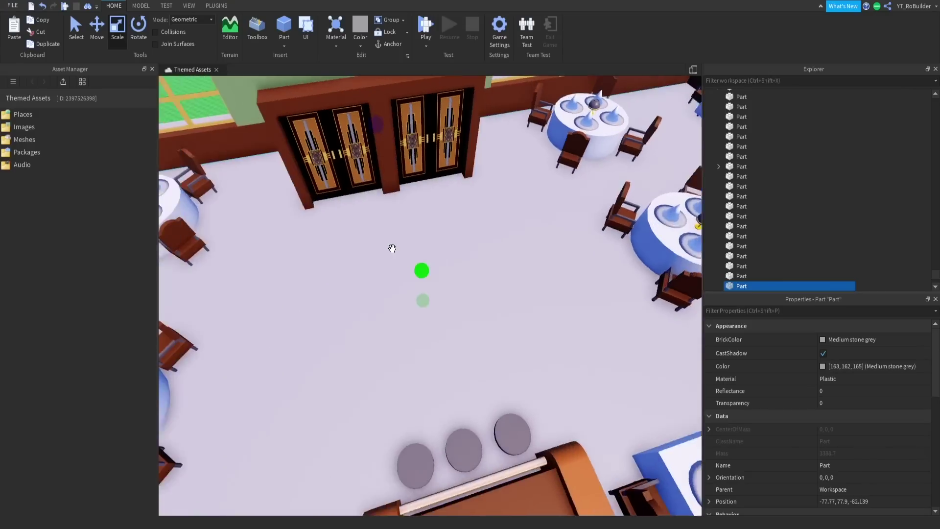
Paste the copied checkered textures into the new medium stone grey floor part.
{"action": "right_click_drag", "start_coordinate": [390, 248], "coordinate": [461, 275]}
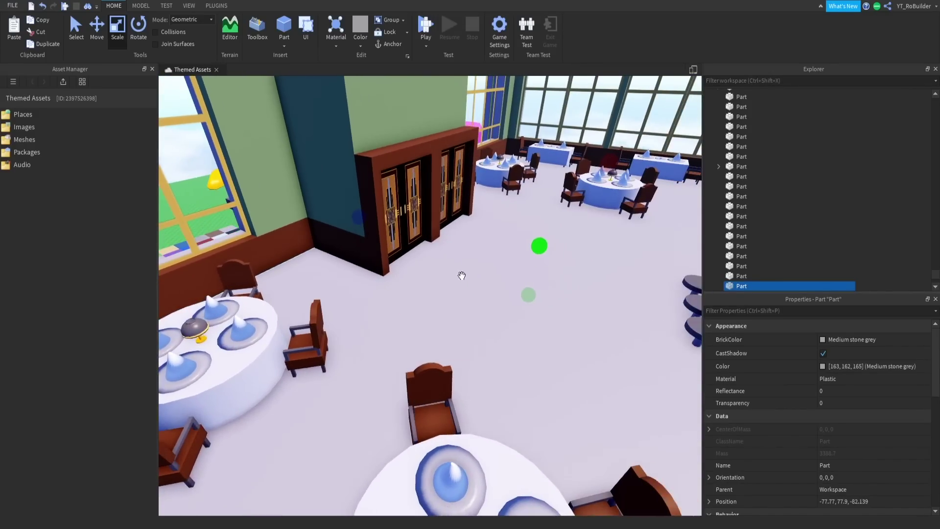
{"action": "scroll", "coordinate": [461, 276], "scroll_direction": "down", "scroll_amount": 3}
{"action": "right_click", "coordinate": [743, 285]}
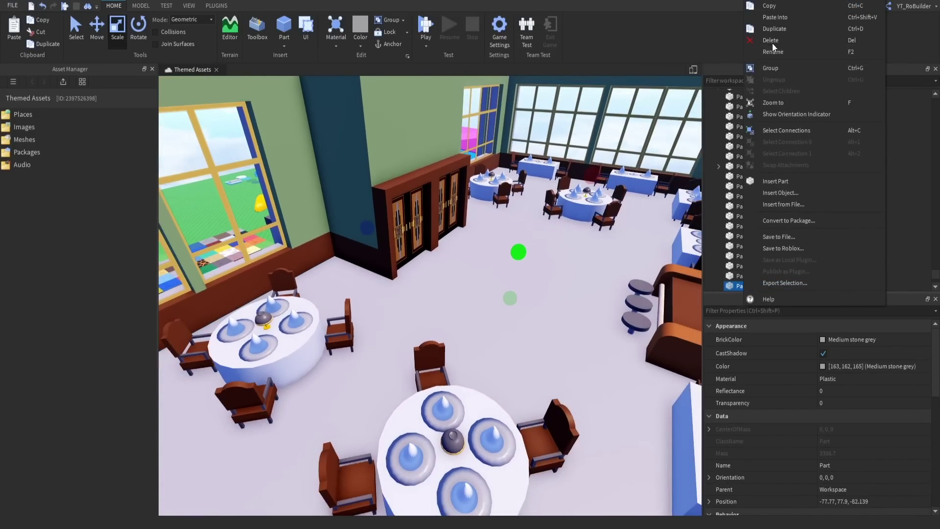
{"action": "left_click", "coordinate": [777, 17]}
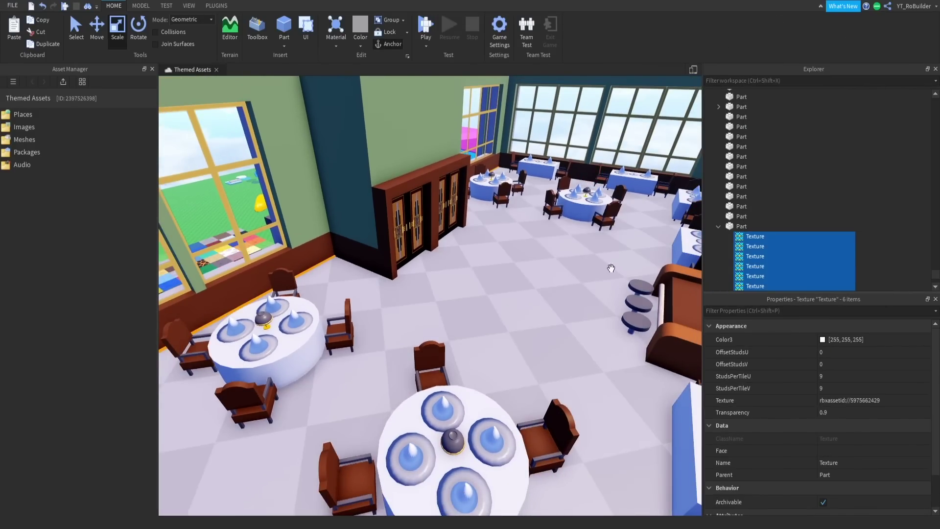
Set the transparency of the new checkered floor part to 0.7.
{"action": "left_click", "coordinate": [756, 226]}
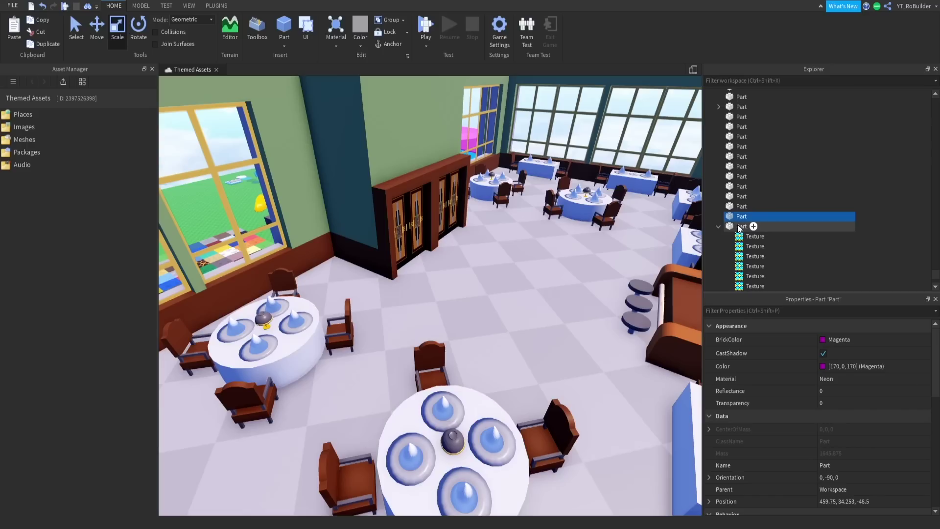
{"action": "left_click", "coordinate": [830, 402]}
{"action": "type", "text": ".7"}
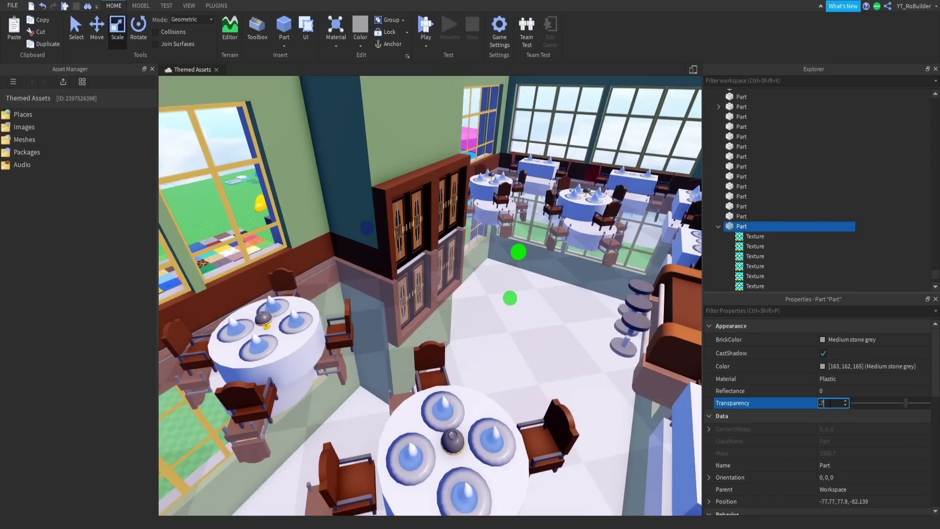
Set the transparency of the checkered floor part to 0.6.
{"action": "key", "text": "BackSpace"}
{"action": "key", "text": "BackSpace"}
{"action": "type", "text": "1"}
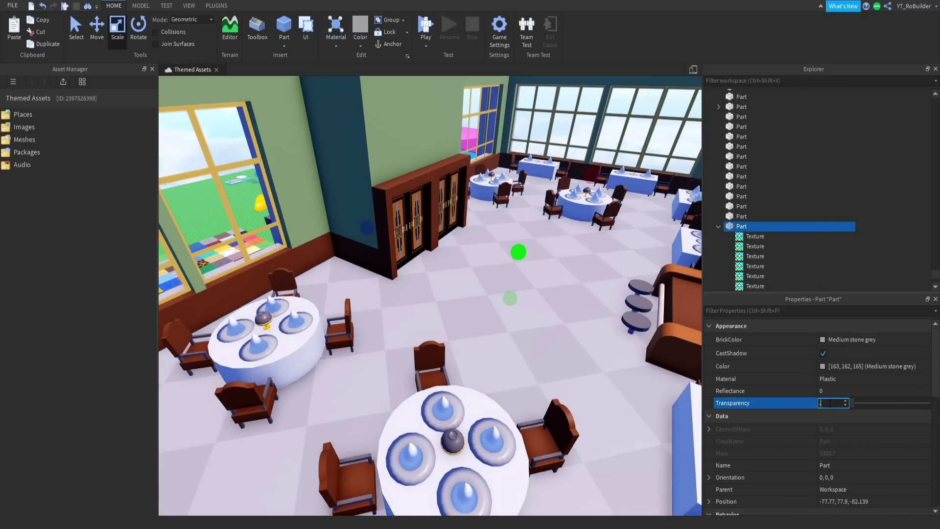
{"action": "type", "text": ".6"}
{"action": "key", "text": "Return"}
{"action": "right_click_drag", "start_coordinate": [577, 359], "coordinate": [535, 299]}
Change the checkered floor part's BrickColor to Flint and set its transparency to 0.1.
{"action": "left_click", "coordinate": [832, 339]}
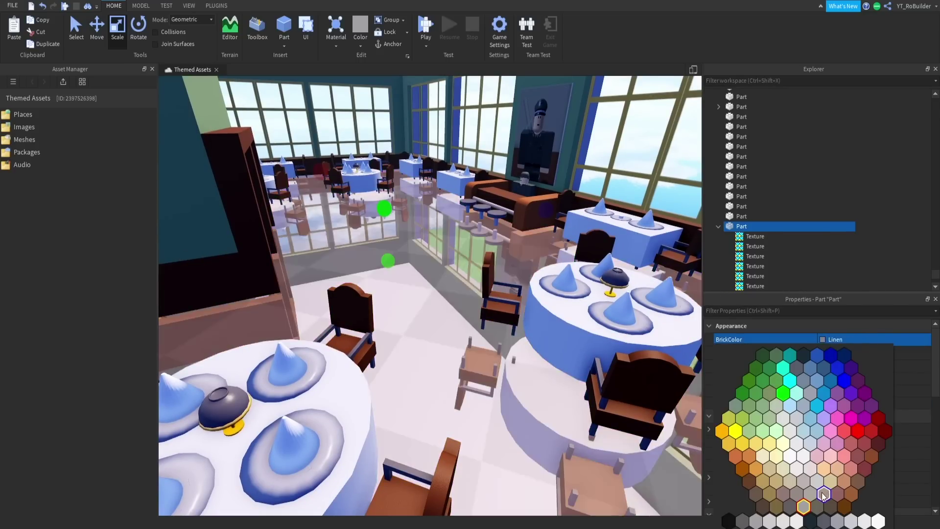
{"action": "left_click", "coordinate": [814, 520]}
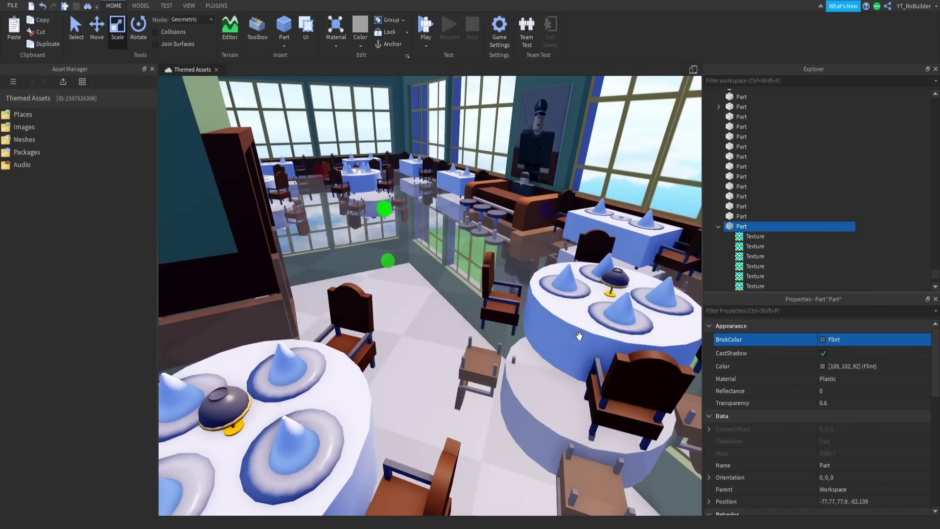
{"action": "right_click_drag", "start_coordinate": [575, 304], "coordinate": [575, 303]}
{"action": "key", "text": "w"}
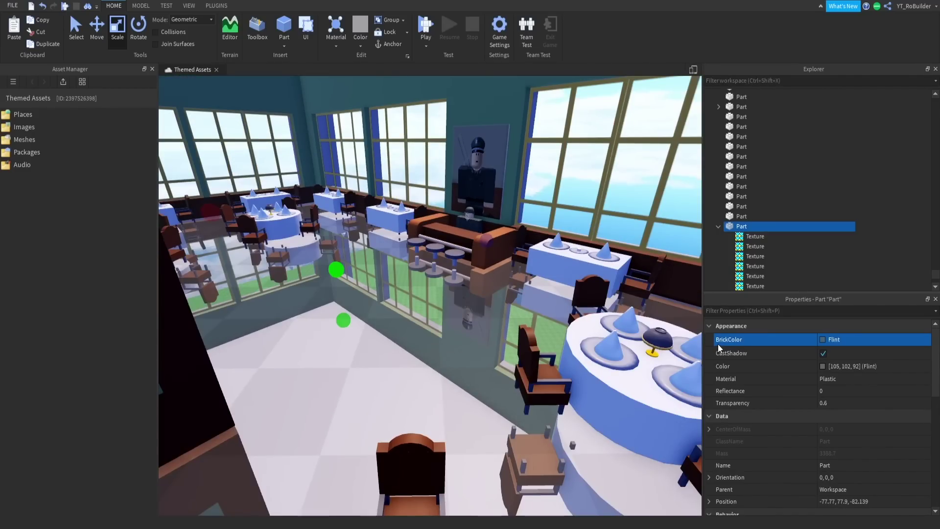
{"action": "left_click", "coordinate": [842, 402]}
{"action": "type", "text": "0.1"}
{"action": "key", "text": "Return"}
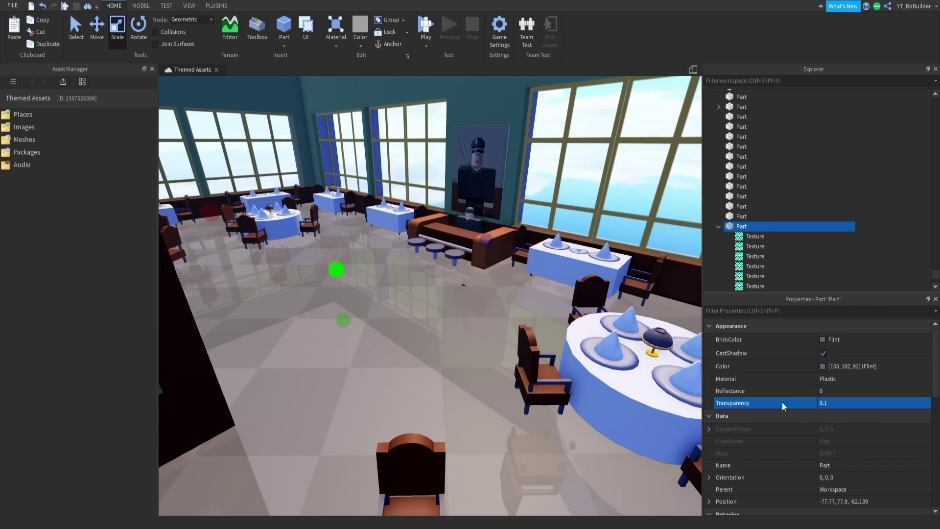
Delete the whole restaurant building together with its upside-down copy and floor part.
{"action": "key", "text": "w"}
{"action": "right_click_drag", "start_coordinate": [442, 276], "coordinate": [442, 276]}
{"action": "key", "text": "s"}
{"action": "key", "text": "d"}
{"action": "key", "text": "s"}
{"action": "key", "text": "s"}
{"action": "key", "text": "a"}
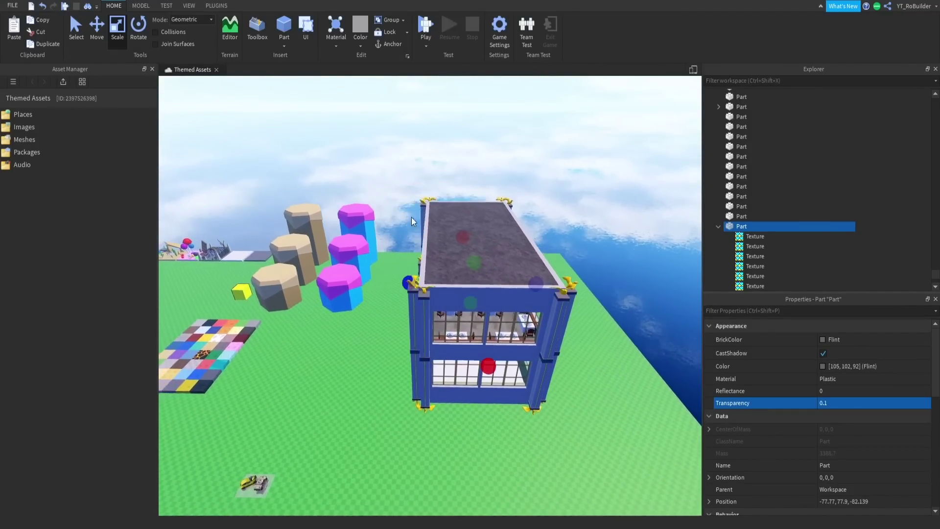
{"action": "left_click_drag", "start_coordinate": [422, 176], "coordinate": [579, 413]}
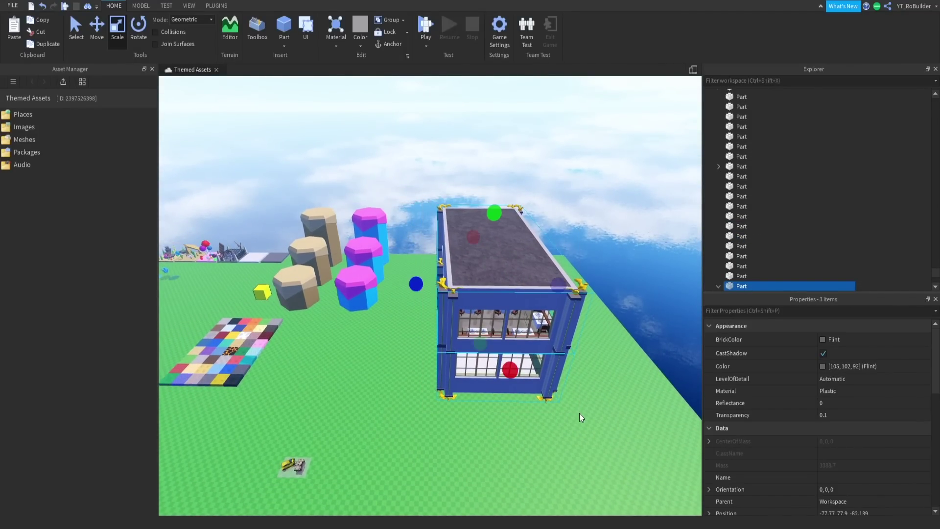
{"action": "key", "text": "Delete"}
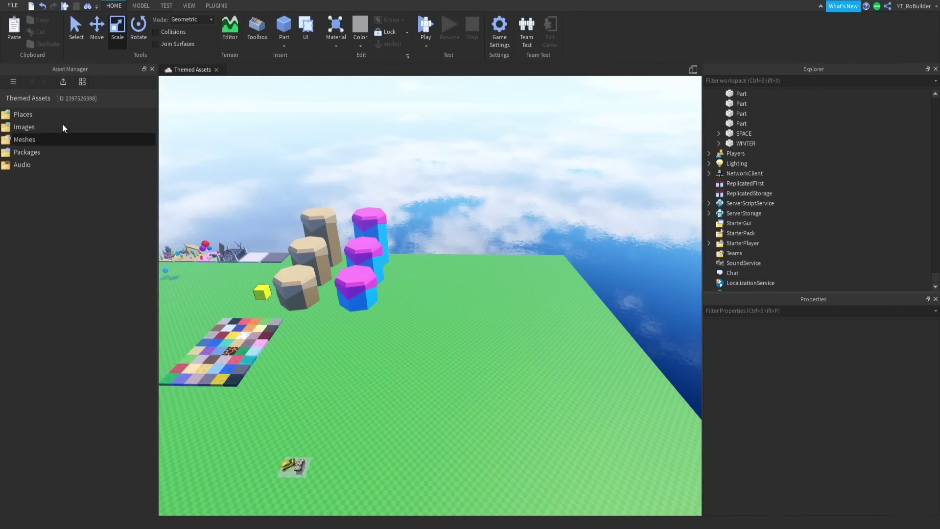
Open the Toolbox and browse the arcade models for a suitable building.
{"action": "left_click", "coordinate": [257, 29]}
{"action": "scroll", "coordinate": [87, 367], "scroll_direction": "down", "scroll_amount": 5}
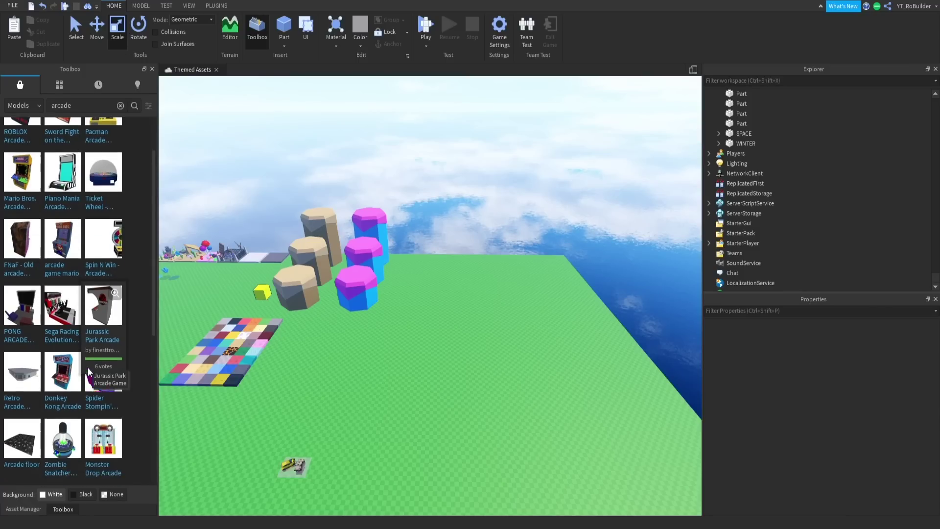
{"action": "scroll", "coordinate": [87, 366], "scroll_direction": "down", "scroll_amount": 2}
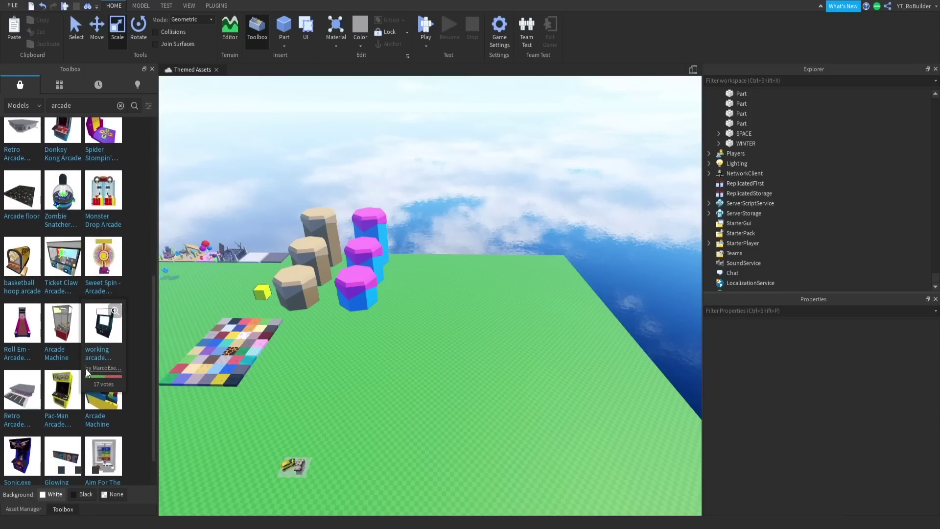
{"action": "scroll", "coordinate": [81, 370], "scroll_direction": "down", "scroll_amount": 3}
{"action": "scroll", "coordinate": [77, 373], "scroll_direction": "down", "scroll_amount": 2}
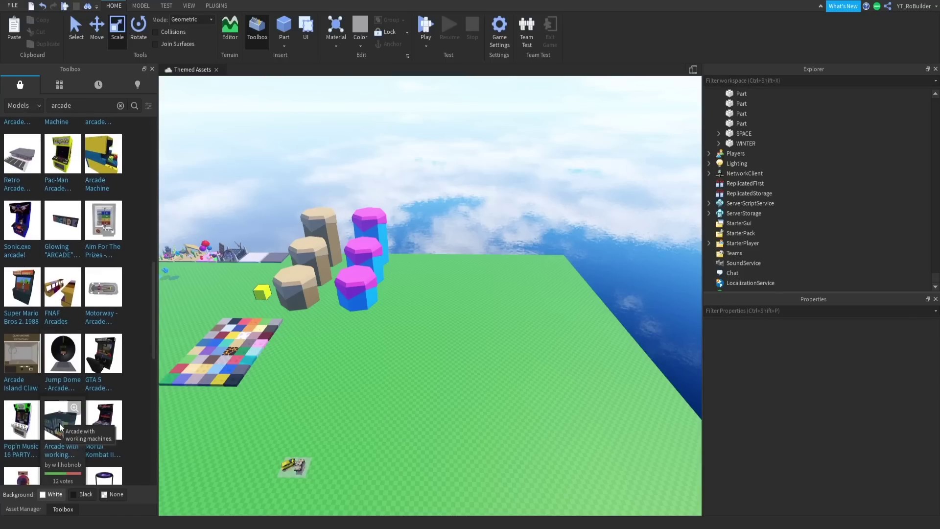
Insert the "Arcade with working machines" model onto the baseplate and inspect its interior.
{"action": "mouse_move", "coordinate": [386, 348]}
{"action": "left_mouse_down"}
{"action": "mouse_move", "coordinate": [344, 352]}
{"action": "mouse_move", "coordinate": [386, 361]}
{"action": "left_mouse_up"}
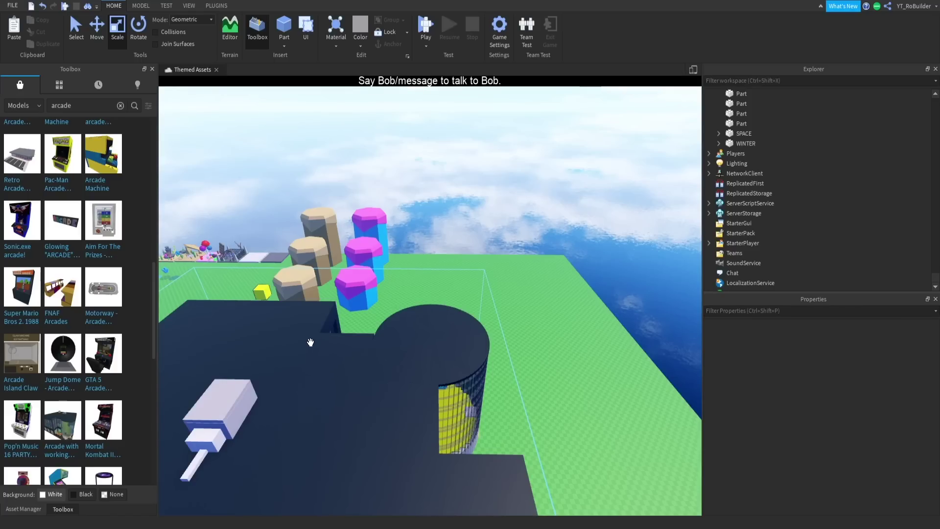
{"action": "left_click_drag", "start_coordinate": [310, 342], "coordinate": [399, 367]}
{"action": "key", "text": "f"}
{"action": "scroll", "coordinate": [439, 360], "scroll_direction": "up", "scroll_amount": 10}
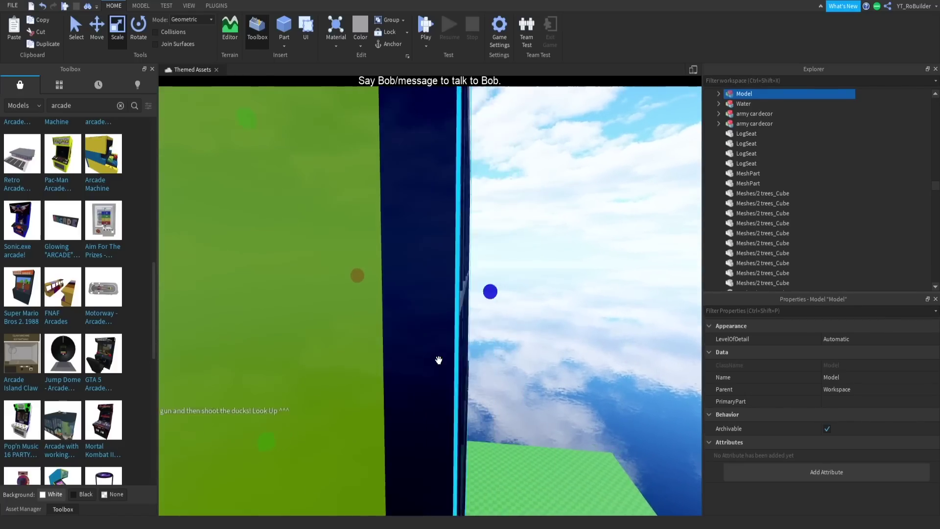
{"action": "scroll", "coordinate": [438, 360], "scroll_direction": "down", "scroll_amount": 10}
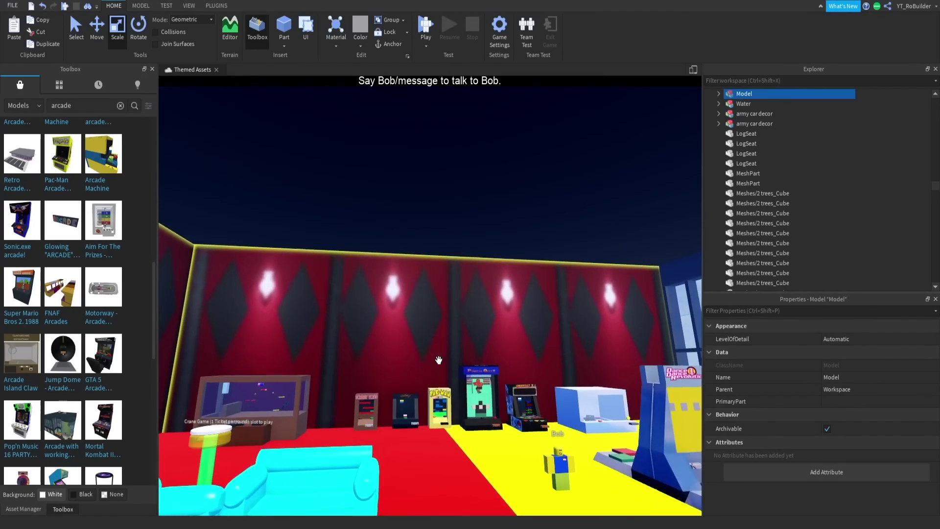
{"action": "scroll", "coordinate": [439, 360], "scroll_direction": "down", "scroll_amount": 15}
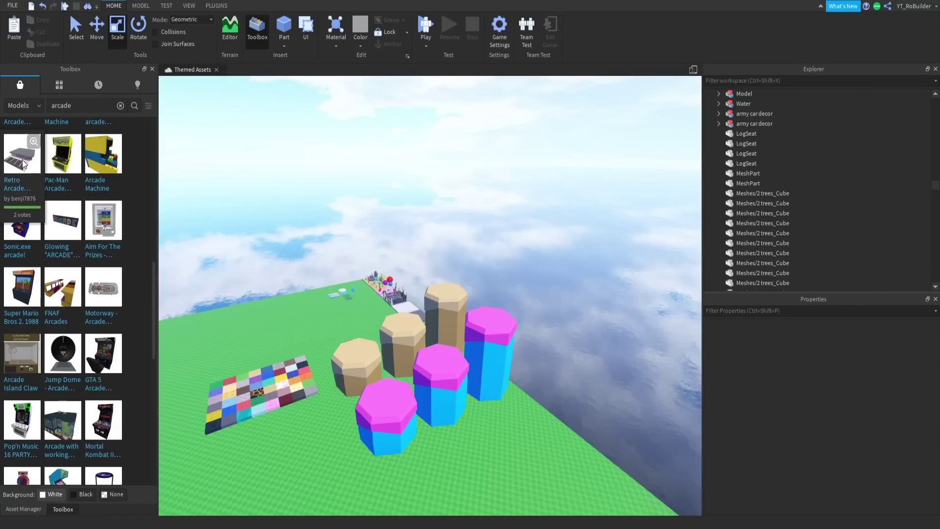
Insert the Retro Arcade Building model from the Toolbox and inspect it.
{"action": "left_click", "coordinate": [21, 153]}
{"action": "scroll", "coordinate": [407, 286], "scroll_direction": "up", "scroll_amount": 10}
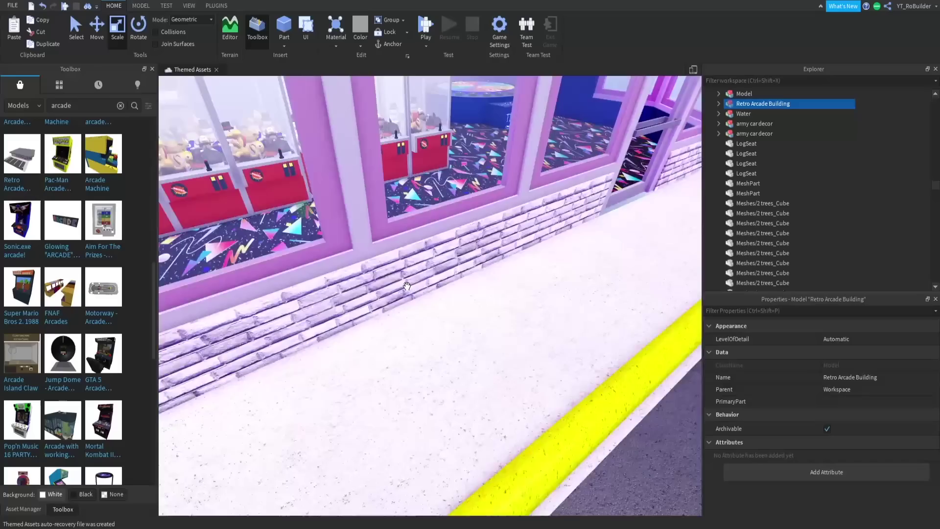
{"action": "right_click_drag", "start_coordinate": [407, 285], "coordinate": [384, 296]}
{"action": "scroll", "coordinate": [406, 286], "scroll_direction": "up", "scroll_amount": 8}
{"action": "scroll", "coordinate": [406, 286], "scroll_direction": "down", "scroll_amount": 20}
{"action": "scroll", "coordinate": [381, 294], "scroll_direction": "up", "scroll_amount": 3}
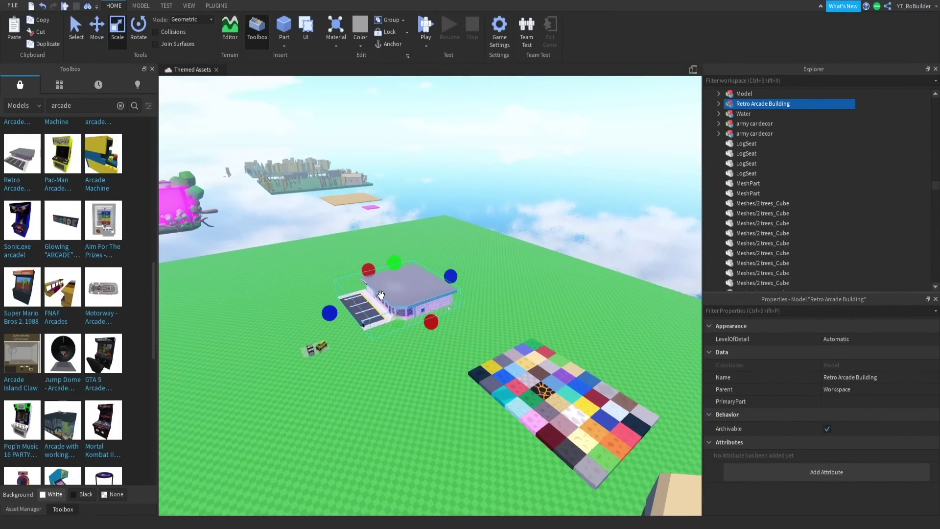
Raise the Retro Arcade Building above the baseplate and place an upside-down duplicate of it underneath.
{"action": "left_click", "coordinate": [97, 30]}
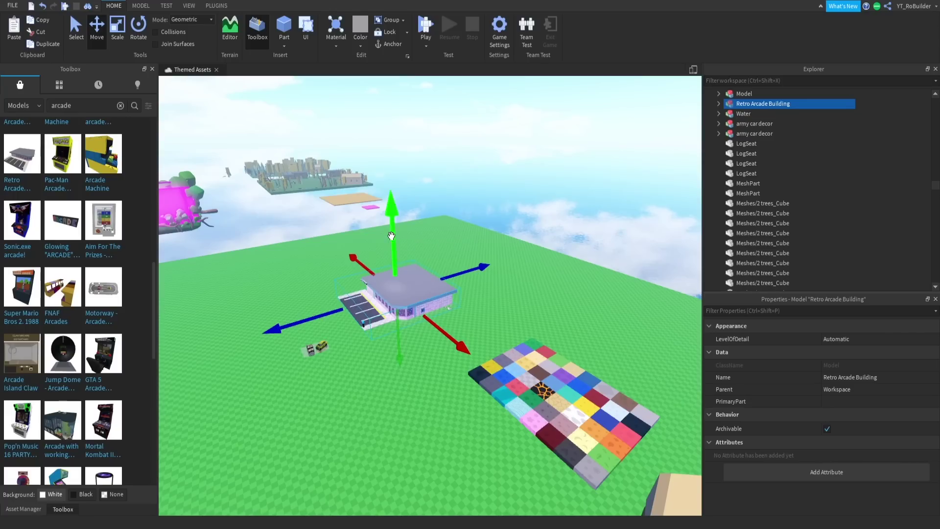
{"action": "mouse_move", "coordinate": [391, 235]}
{"action": "left_mouse_down"}
{"action": "mouse_move", "coordinate": [389, 183]}
{"action": "mouse_move", "coordinate": [400, 239]}
{"action": "left_mouse_up"}
{"action": "key", "text": "ctrl+d"}
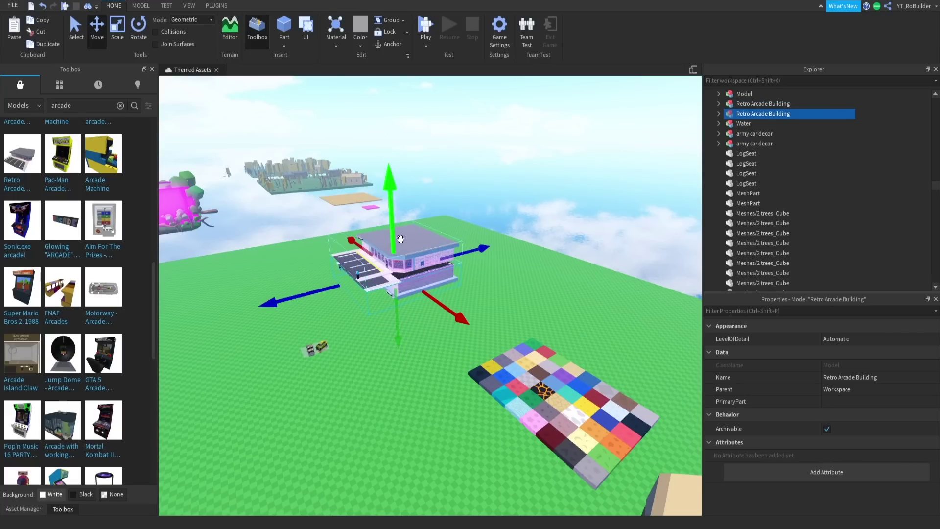
{"action": "scroll", "coordinate": [400, 239], "scroll_direction": "up", "scroll_amount": 10}
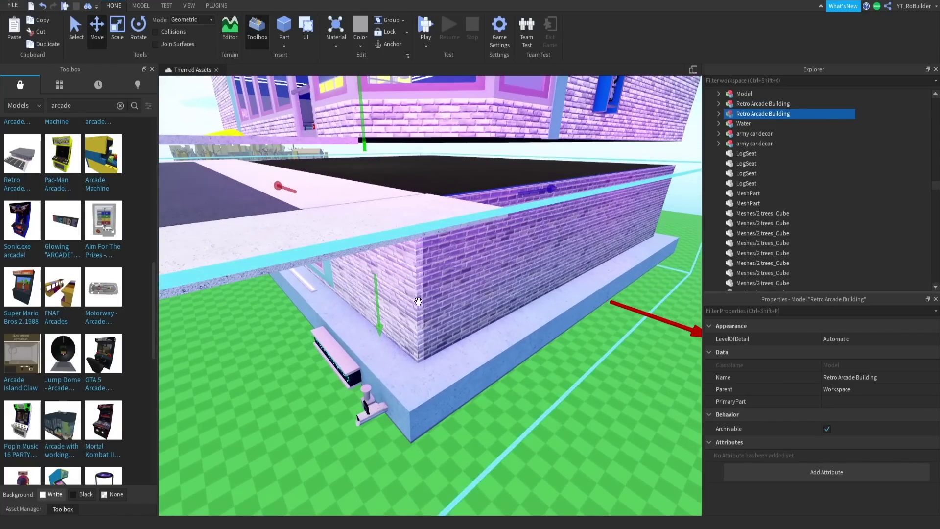
{"action": "scroll", "coordinate": [418, 301], "scroll_direction": "down", "scroll_amount": 8}
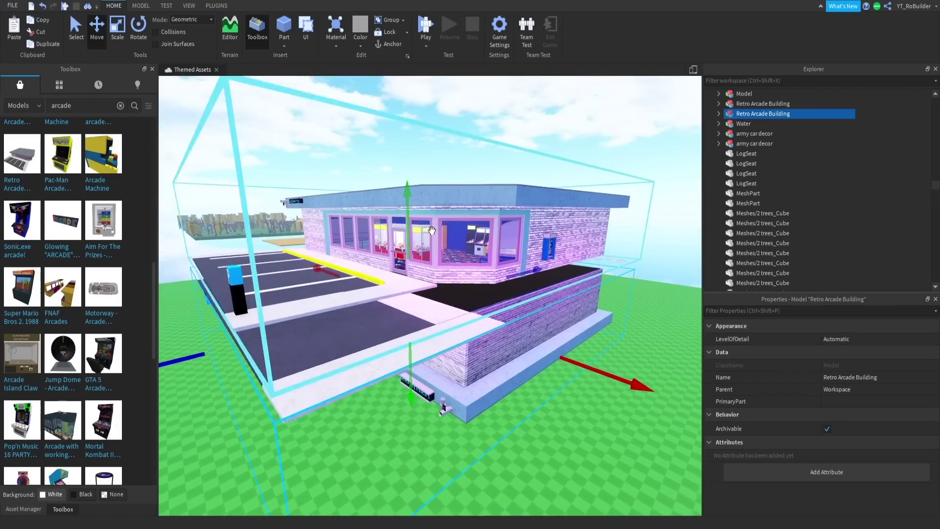
Delete the black fabric floor union of the upside-down arcade copy.
{"action": "scroll", "coordinate": [432, 230], "scroll_direction": "up", "scroll_amount": 6}
{"action": "left_click", "coordinate": [394, 358]}
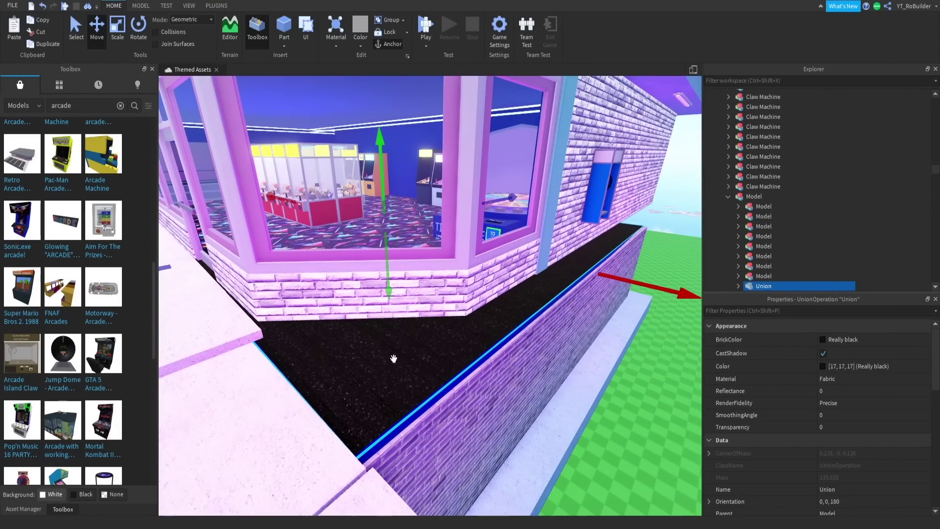
{"action": "key", "text": "Delete"}
Set the transparency of the upright arcade's patterned carpet floor union to 0.7.
{"action": "right_click_drag", "start_coordinate": [394, 358], "coordinate": [396, 313]}
{"action": "scroll", "coordinate": [431, 343], "scroll_direction": "up", "scroll_amount": 8}
{"action": "right_click_drag", "start_coordinate": [460, 324], "coordinate": [457, 364]}
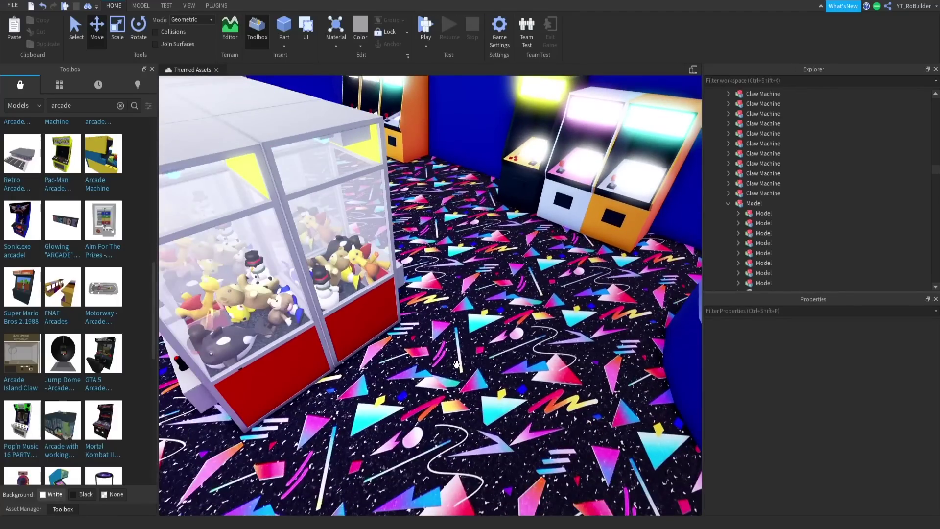
{"action": "left_click", "coordinate": [456, 364]}
{"action": "left_click", "coordinate": [832, 427]}
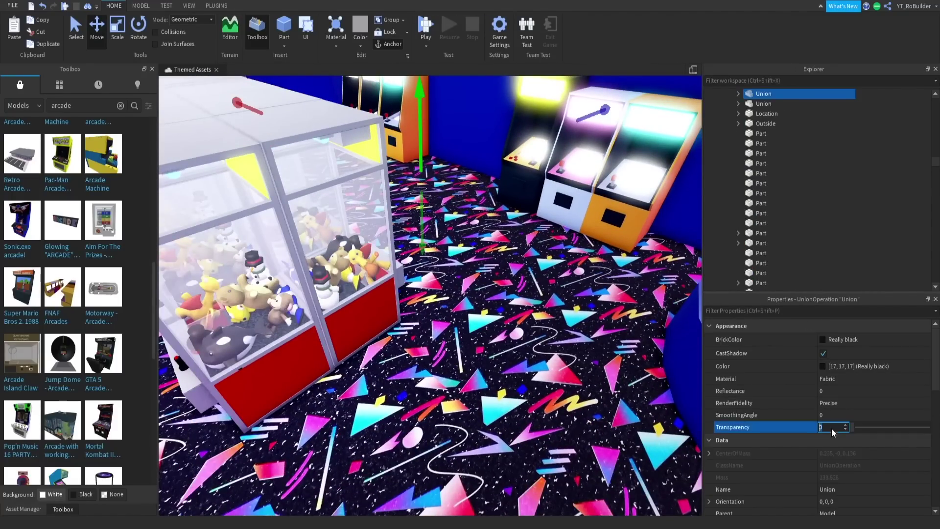
{"action": "type", "text": ".7"}
{"action": "right_click_drag", "start_coordinate": [538, 385], "coordinate": [512, 385]}
{"action": "key", "text": "w"}
{"action": "key", "text": "s"}
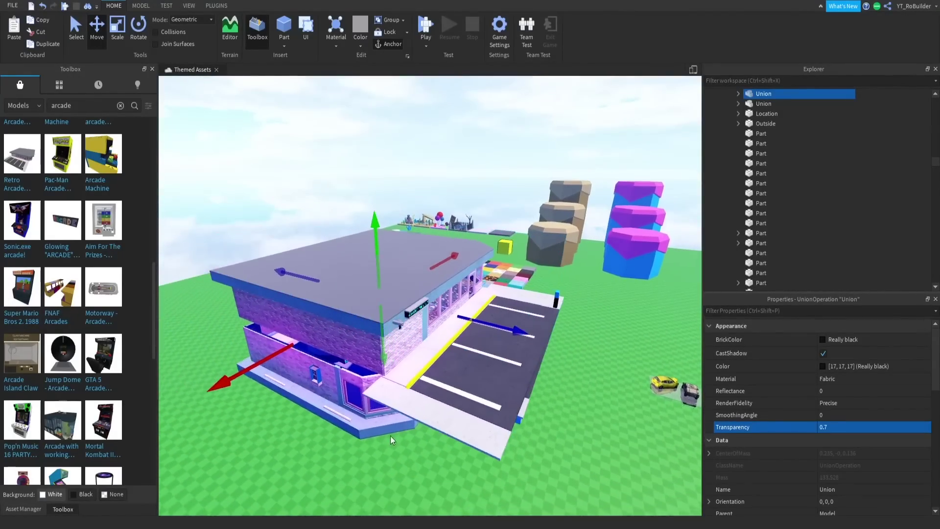
Raise the upside-down arcade building closer to the carpet floor to line up the machines' reflections.
{"action": "left_click", "coordinate": [360, 381]}
{"action": "scroll", "coordinate": [424, 381], "scroll_direction": "up", "scroll_amount": 6}
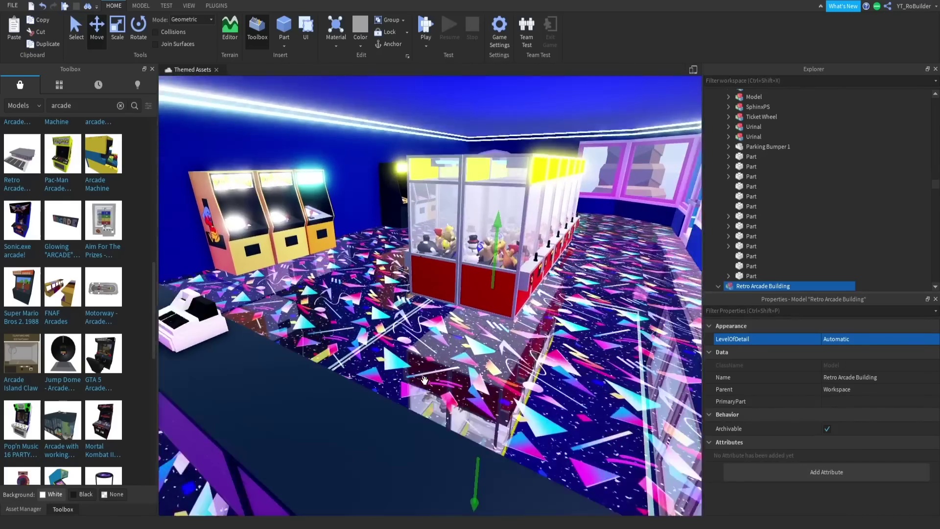
{"action": "scroll", "coordinate": [485, 252], "scroll_direction": "down", "scroll_amount": 2}
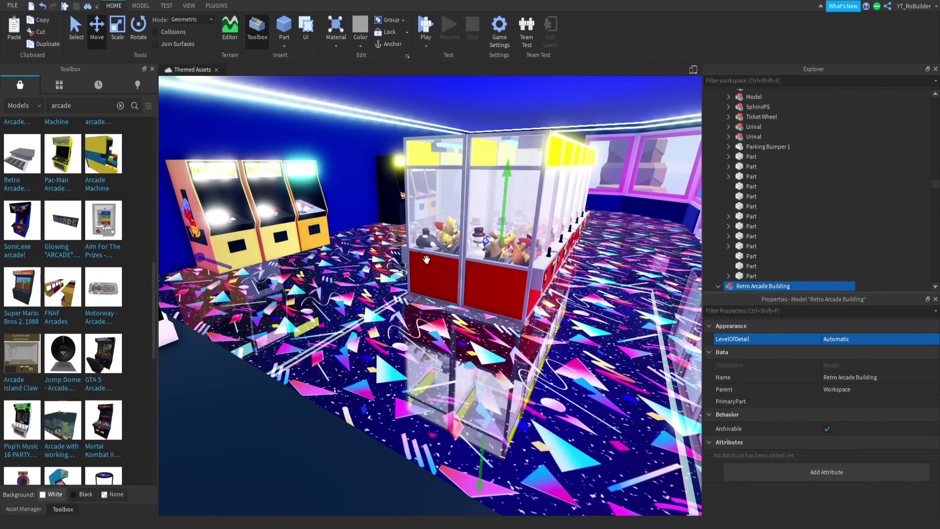
{"action": "scroll", "coordinate": [426, 260], "scroll_direction": "down", "scroll_amount": 3}
{"action": "right_click_drag", "start_coordinate": [437, 305], "coordinate": [436, 316]}
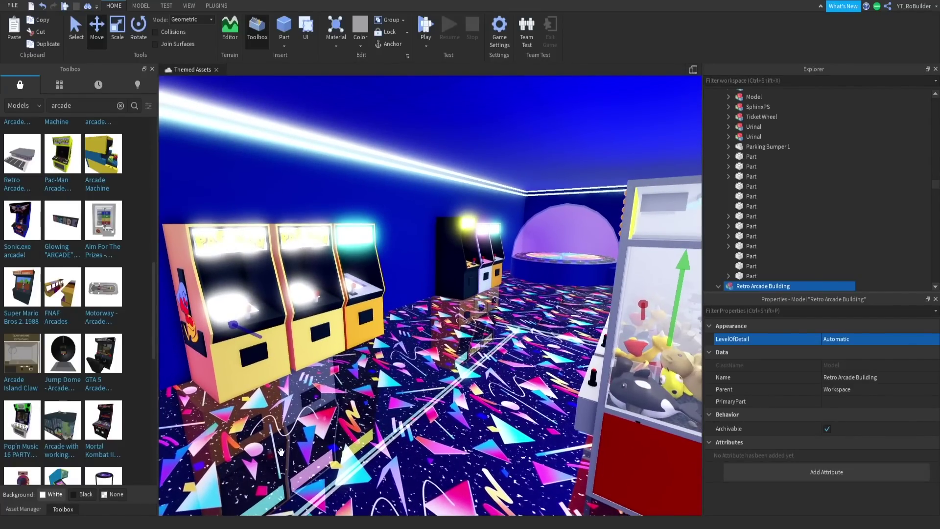
Set the transparency of the Texture inside the arcade's carpet floor union to 0.65.
{"action": "right_click_drag", "start_coordinate": [351, 396], "coordinate": [349, 396]}
{"action": "left_click", "coordinate": [379, 405]}
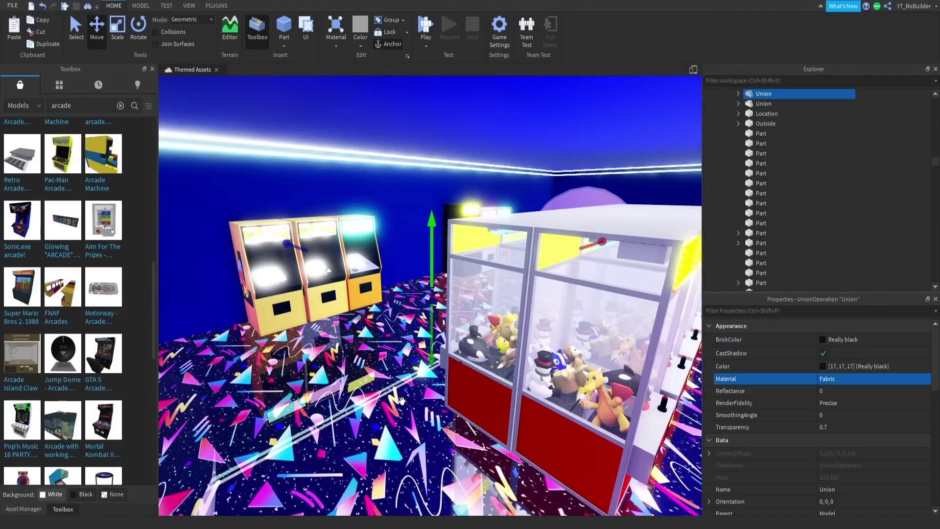
{"action": "left_click", "coordinate": [738, 93]}
{"action": "left_click", "coordinate": [759, 104]}
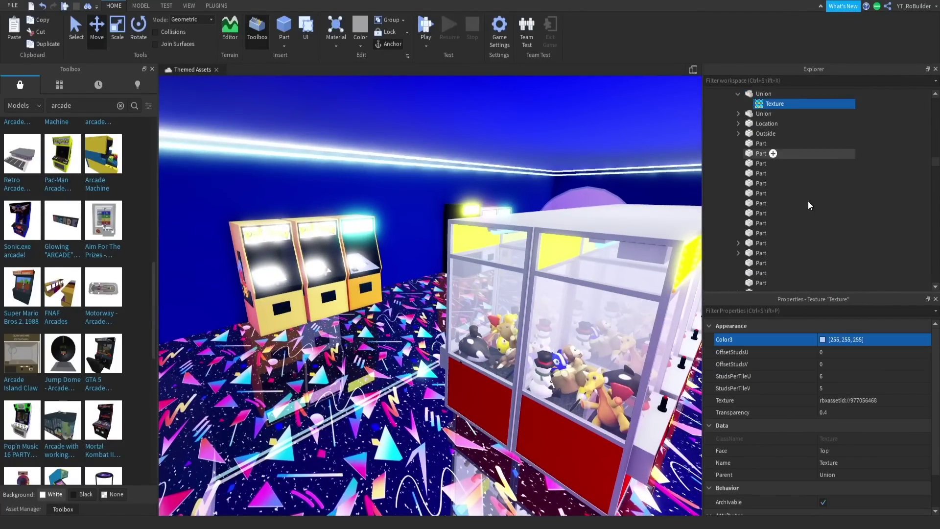
{"action": "left_click", "coordinate": [835, 413]}
{"action": "mouse_move", "coordinate": [883, 413]}
{"action": "left_mouse_down"}
{"action": "mouse_move", "coordinate": [829, 417]}
{"action": "mouse_move", "coordinate": [917, 414]}
{"action": "mouse_move", "coordinate": [901, 414]}
{"action": "left_mouse_up"}
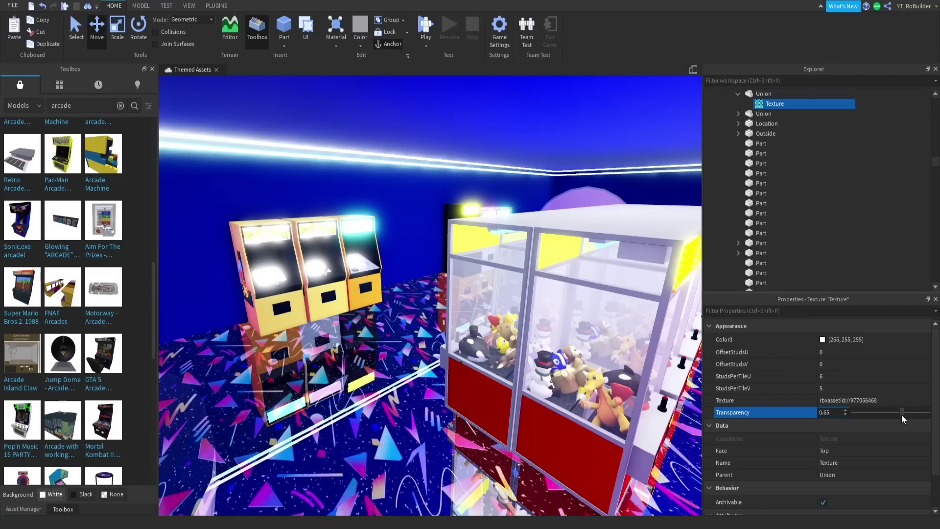
{"action": "key", "text": "s"}
{"action": "right_click_drag", "start_coordinate": [408, 386], "coordinate": [408, 387]}
{"action": "key", "text": "d"}
{"action": "left_click", "coordinate": [407, 387]}
{"action": "key", "text": "w"}
{"action": "key", "text": "a"}
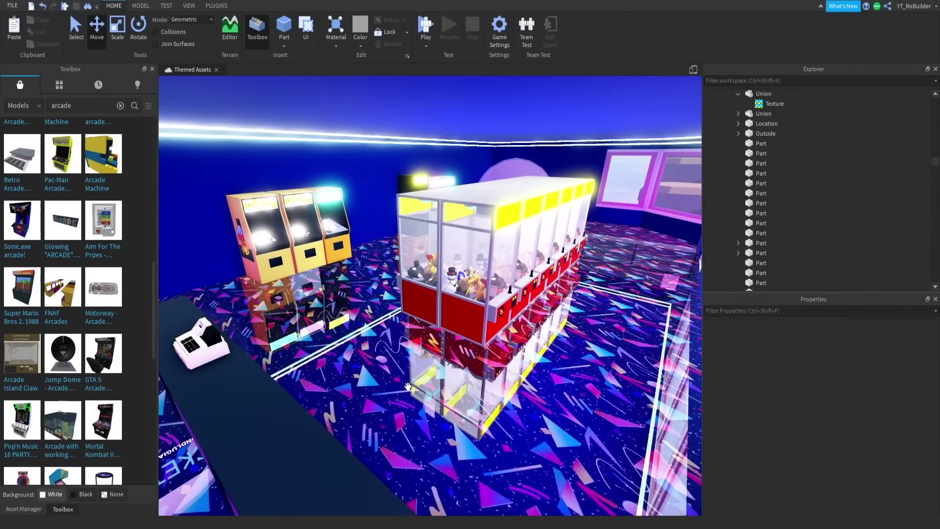